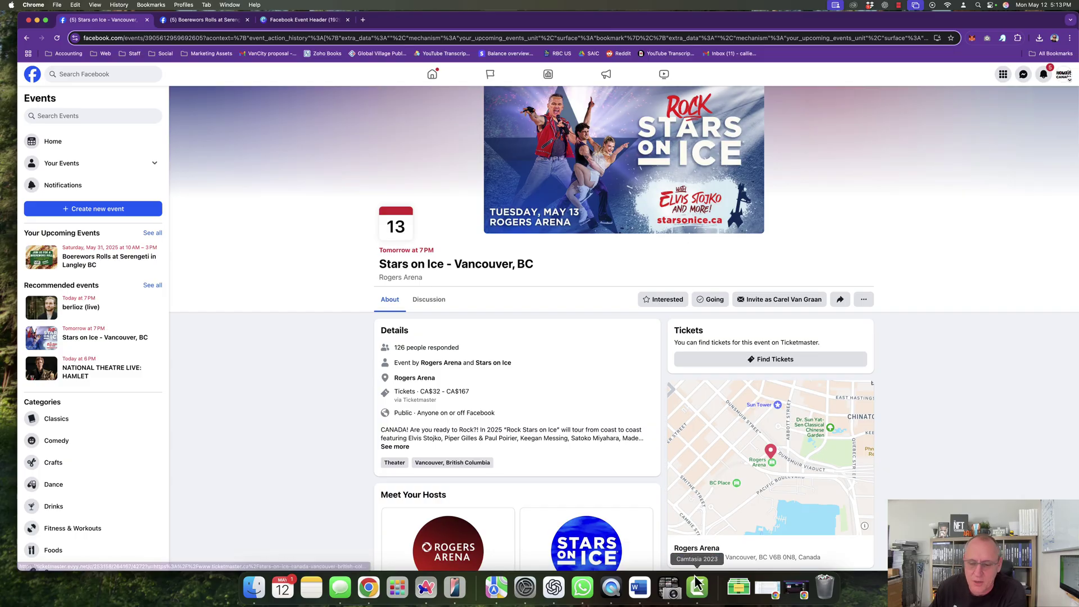
Step: Bring up iPhone Mirroring showing the Stars on Ice event in the Facebook mobile app
click(454, 587)
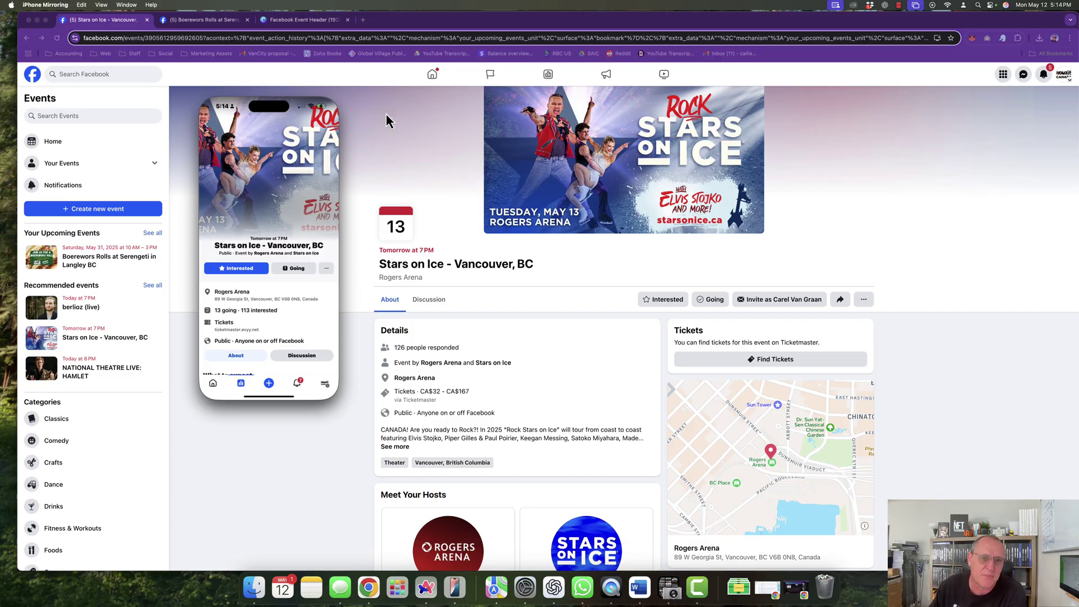
Step: Show the Boerewors Rolls event in Chrome and, via Menu > Events, on the mirrored phone
click(201, 22)
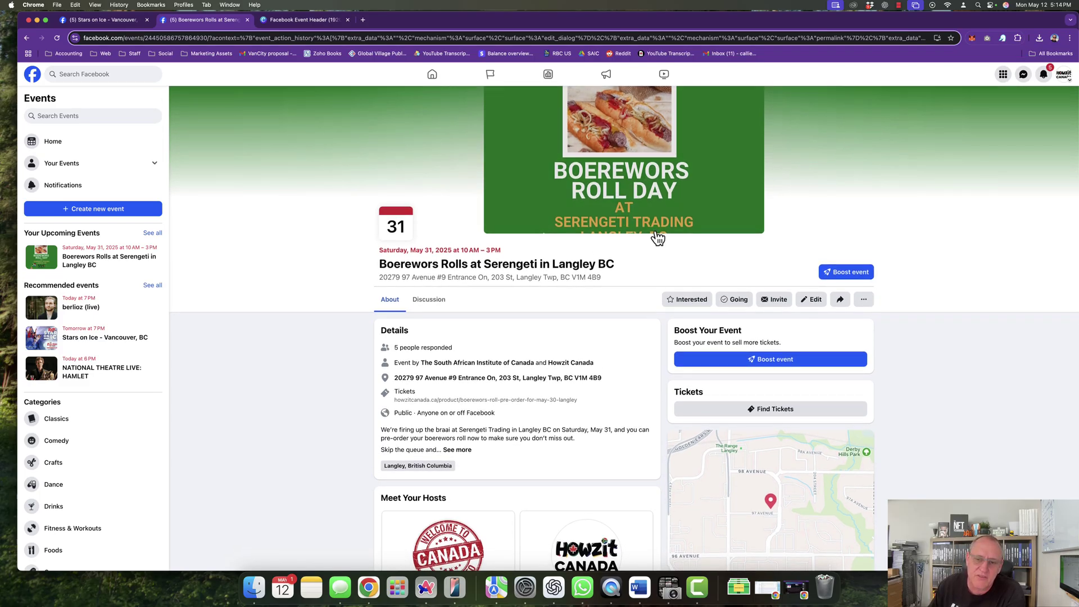
click(454, 587)
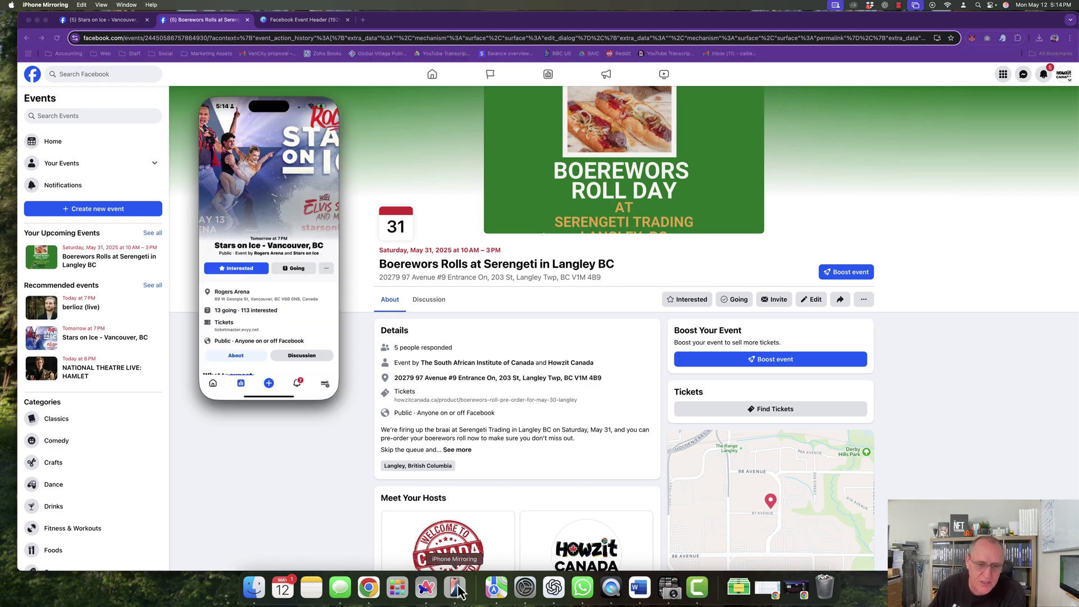
click(324, 383)
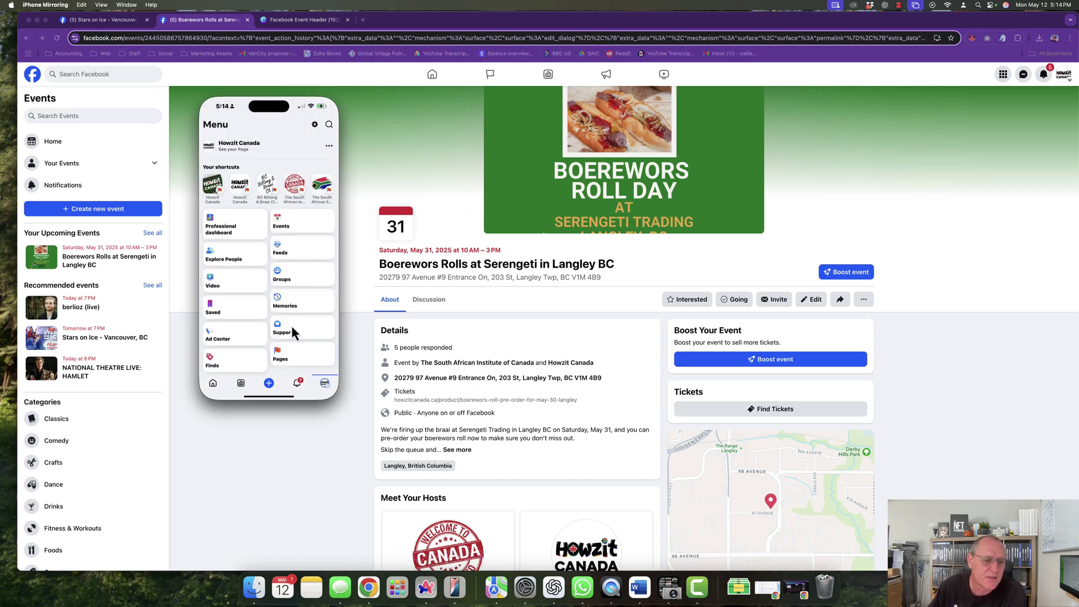
click(288, 220)
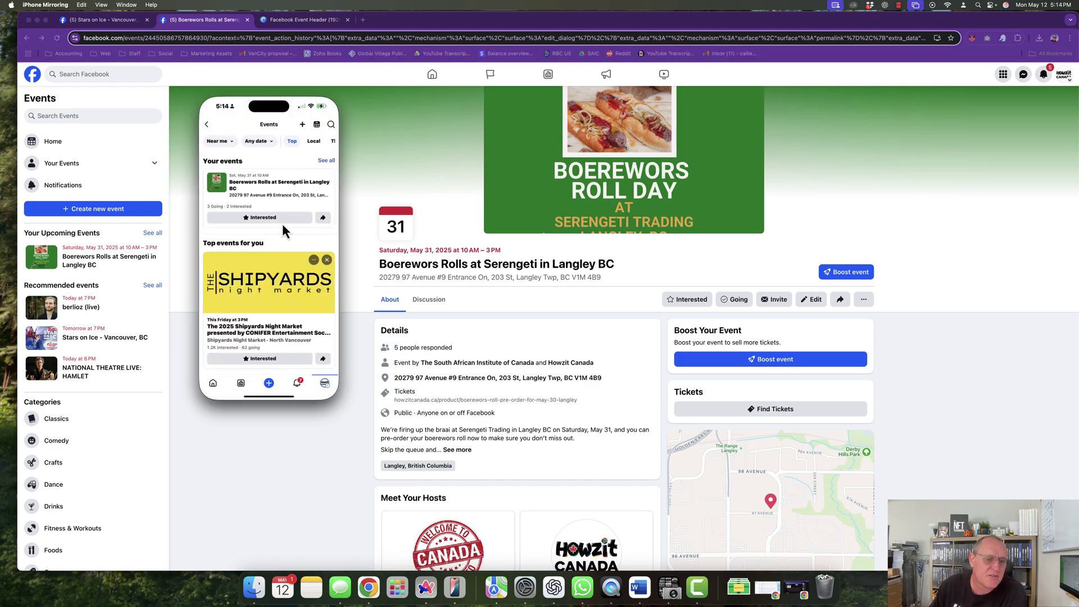
click(262, 189)
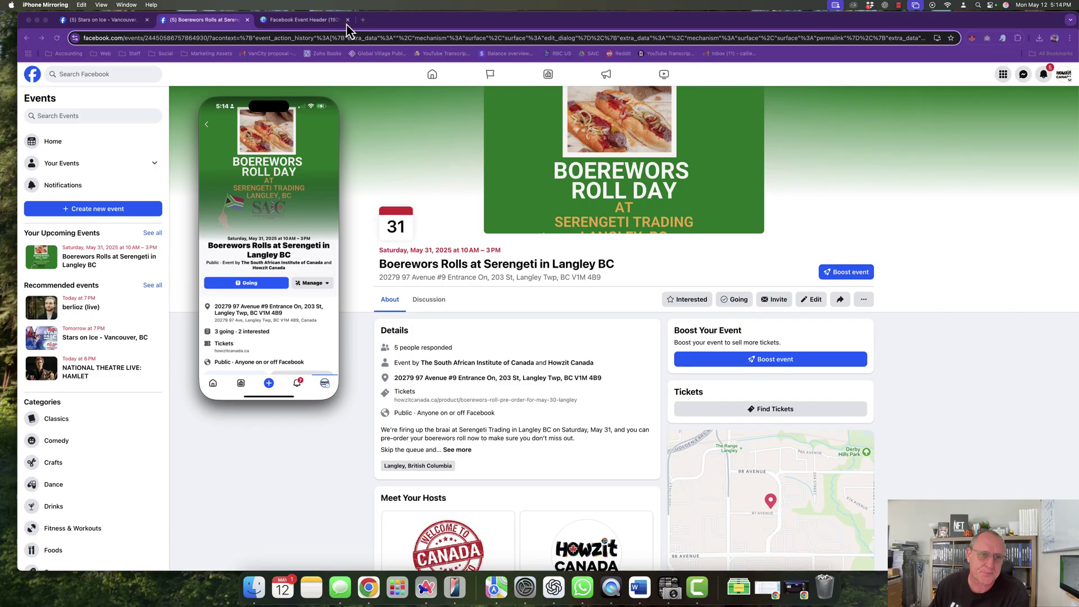
Step: Switch to the Canva 'Facebook Event Header' design and dismiss the downloads panel
click(294, 20)
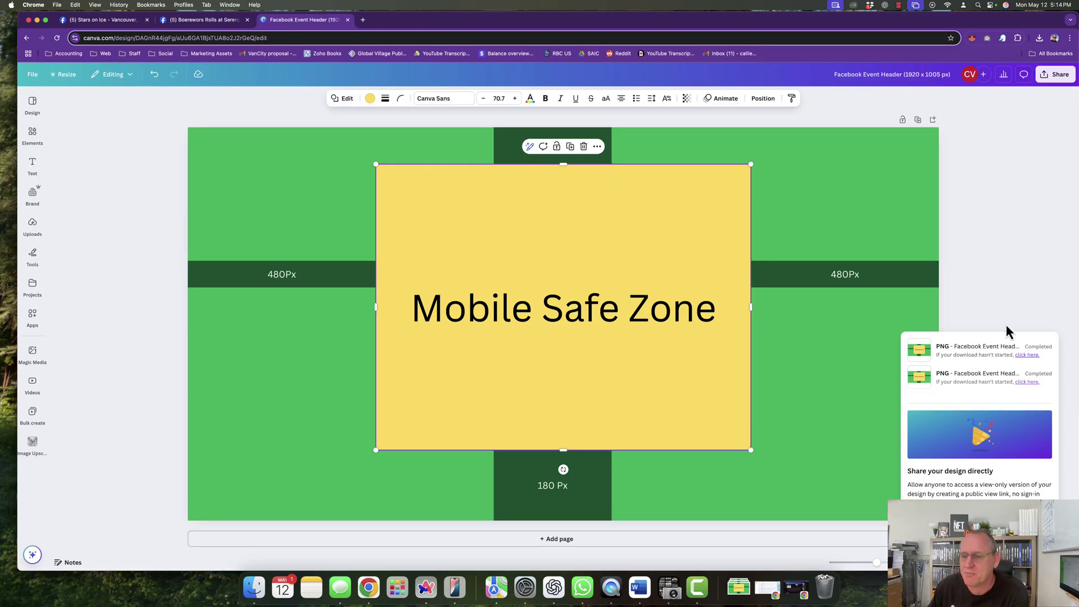
click(1018, 314)
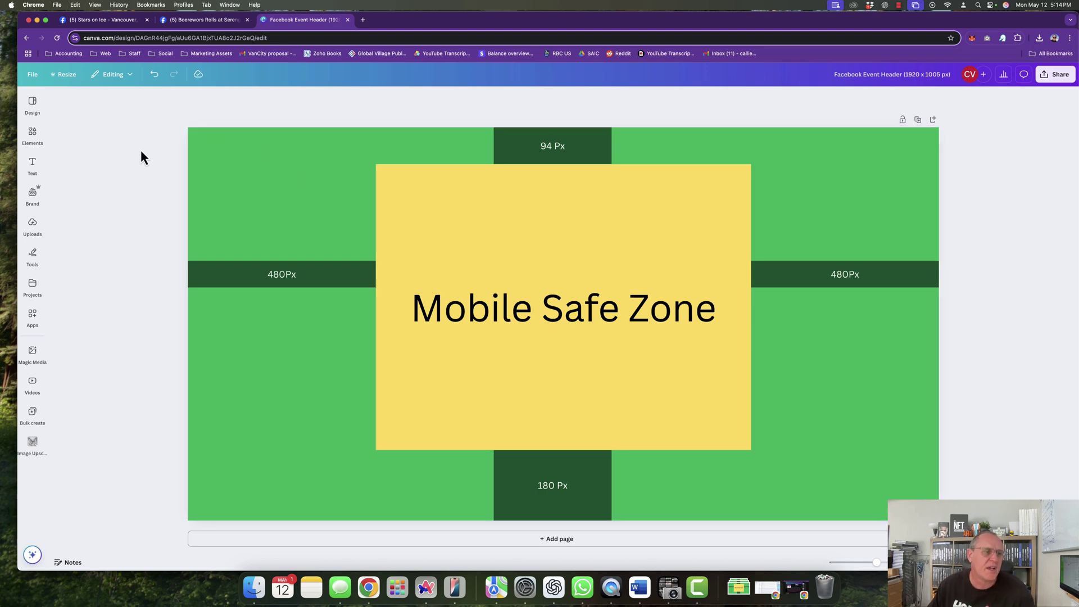
Step: Add a heading, shrink it, and replace its text with 1920x1005
click(32, 164)
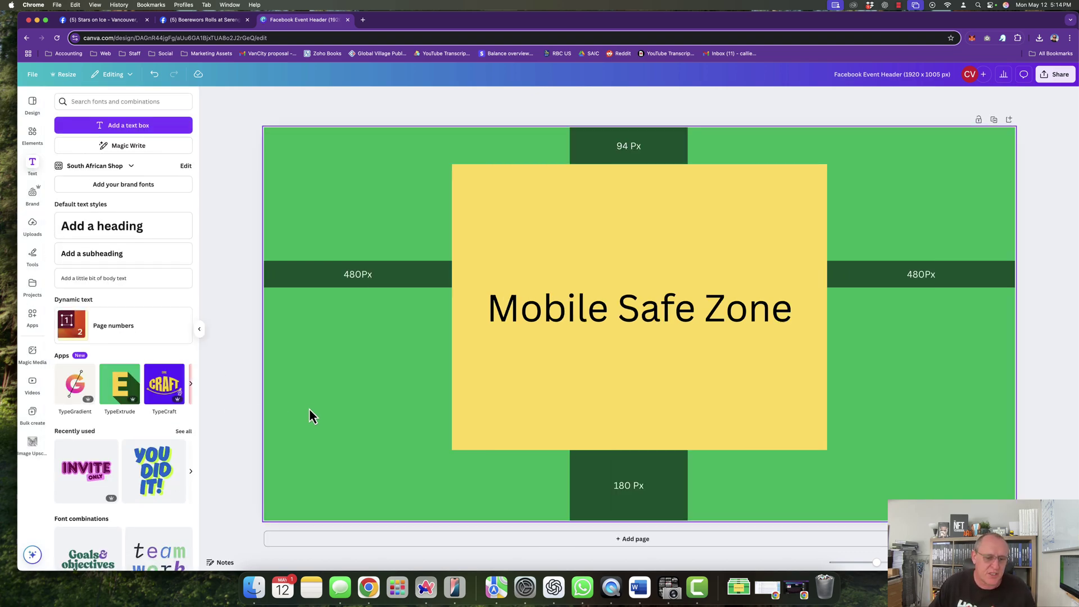
click(322, 411)
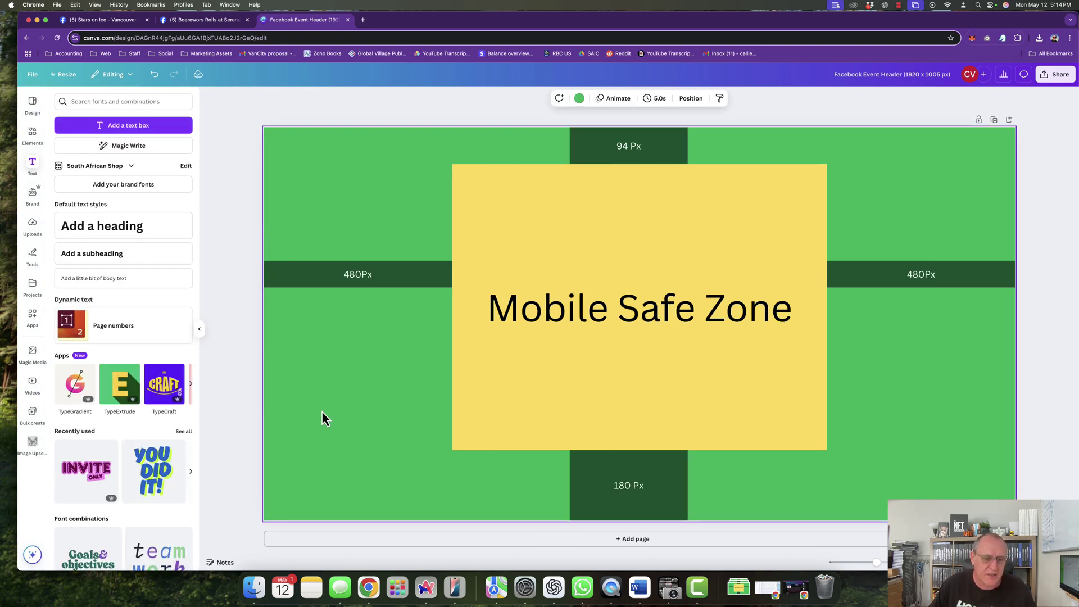
click(113, 225)
click(596, 326)
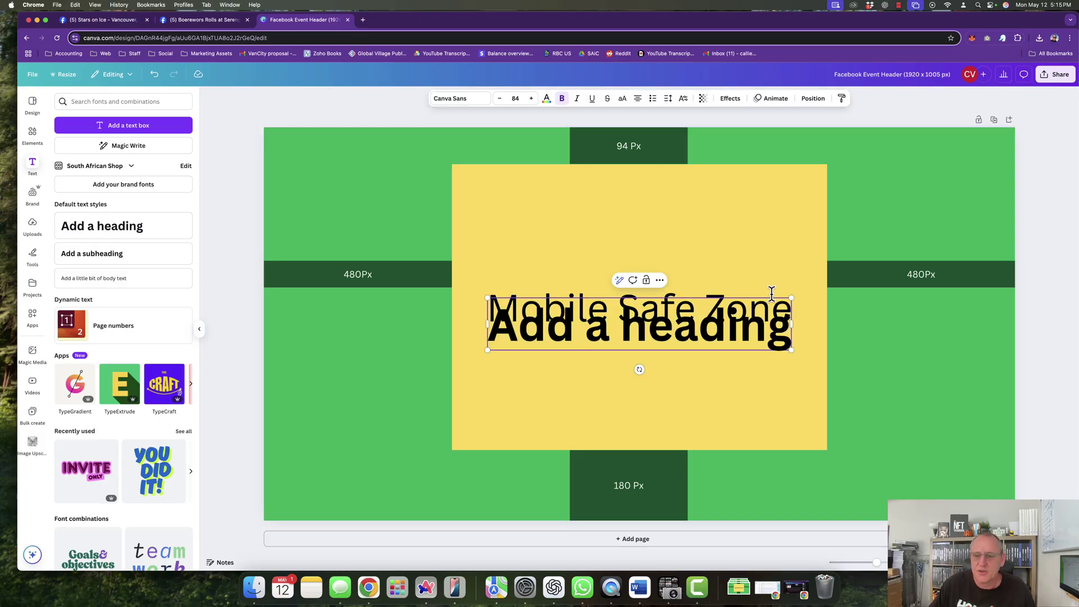
drag(791, 298, 653, 348)
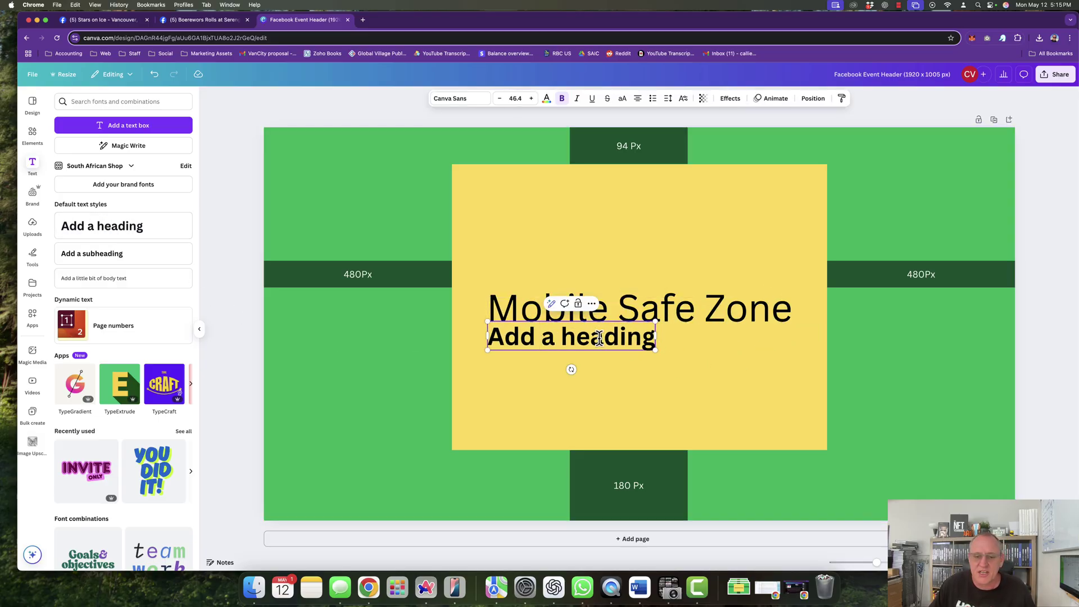
double_click(535, 336)
text(19)
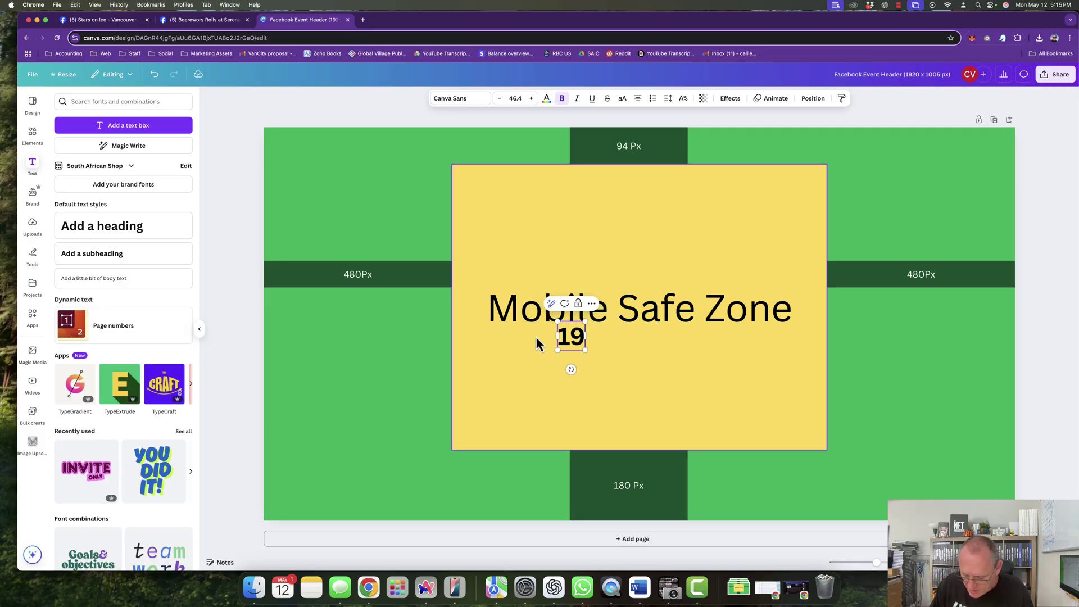
text(20x1005)
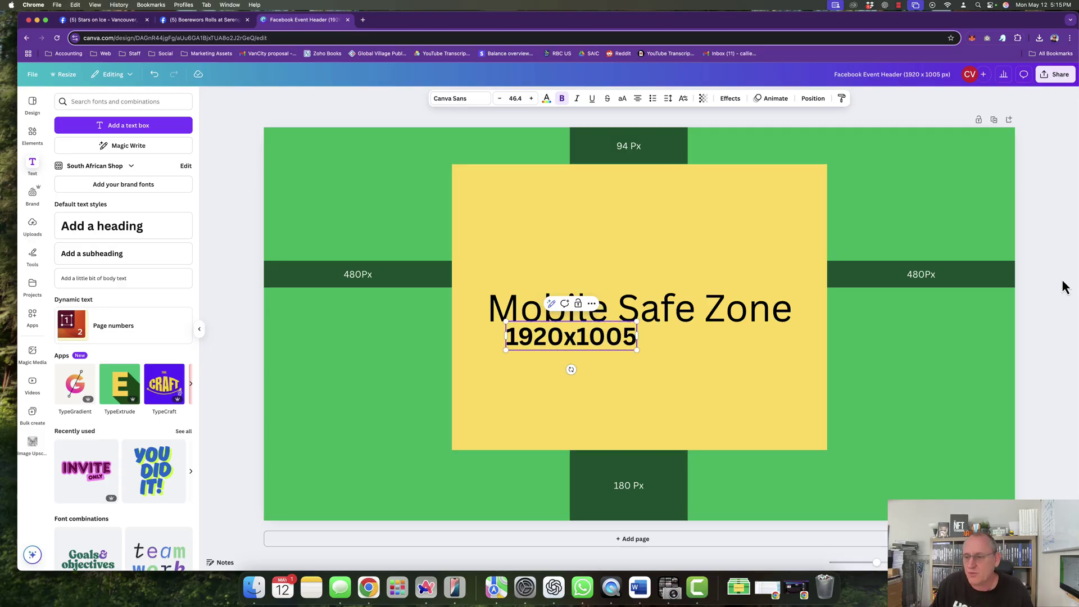
click(841, 345)
Step: Move the label to the top-right green area and append px to read 1920x1005px
drag(613, 339, 976, 188)
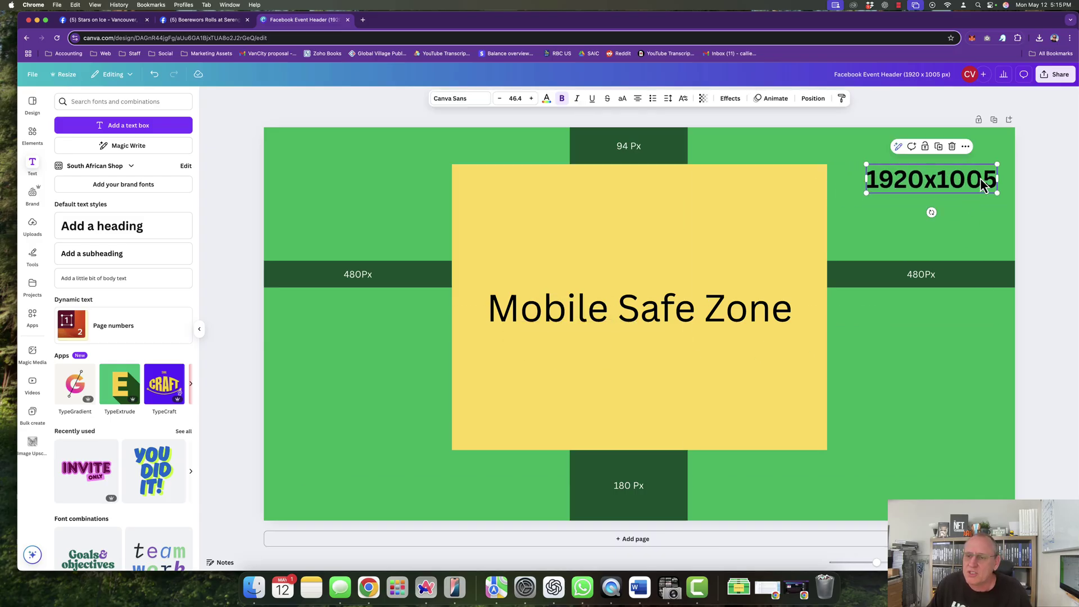
click(993, 179)
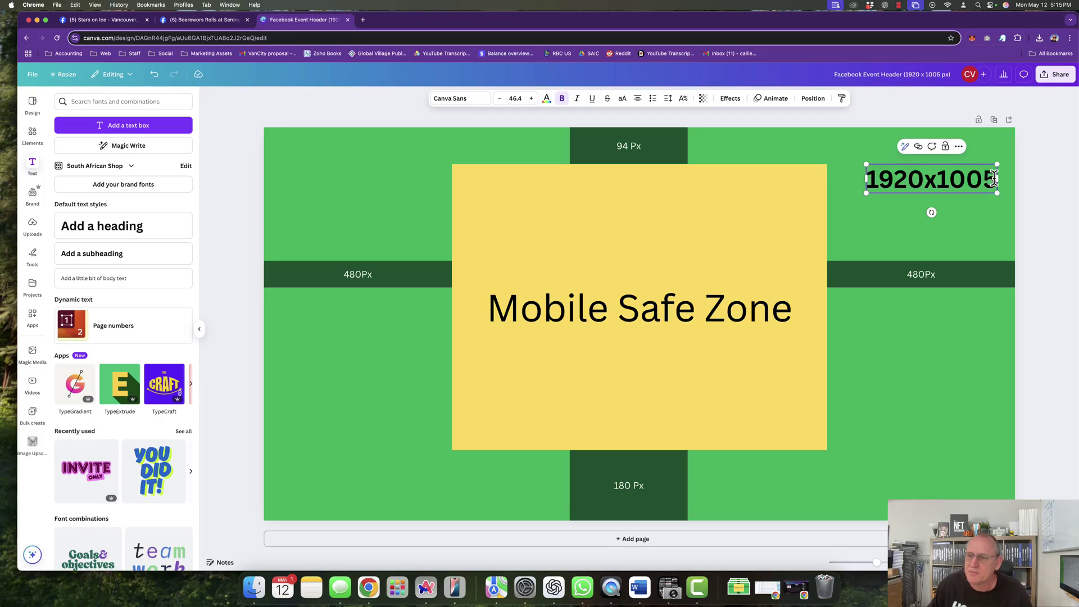
text(px)
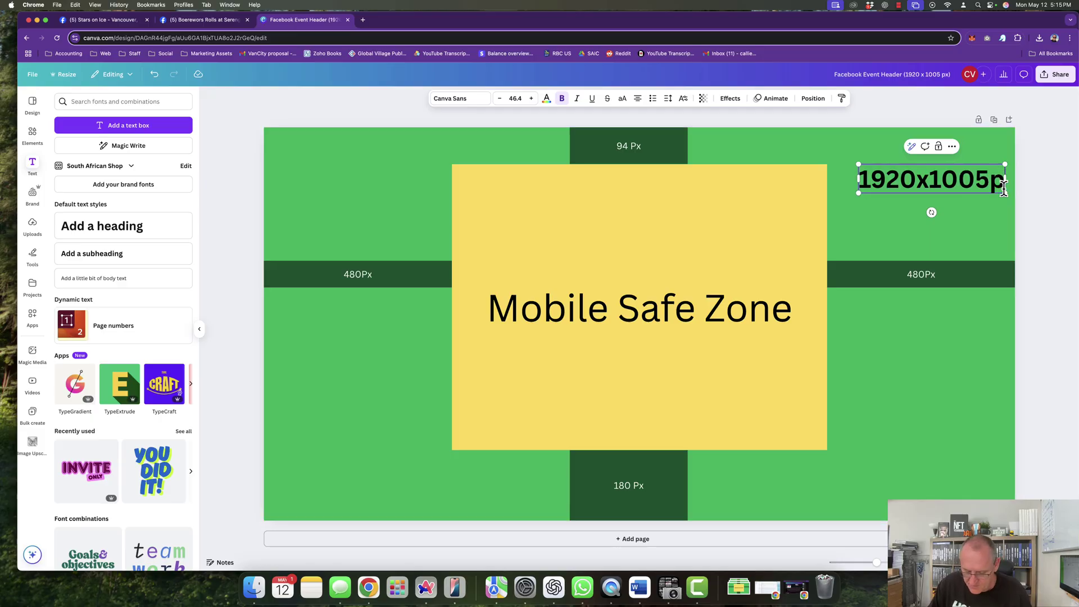
click(995, 216)
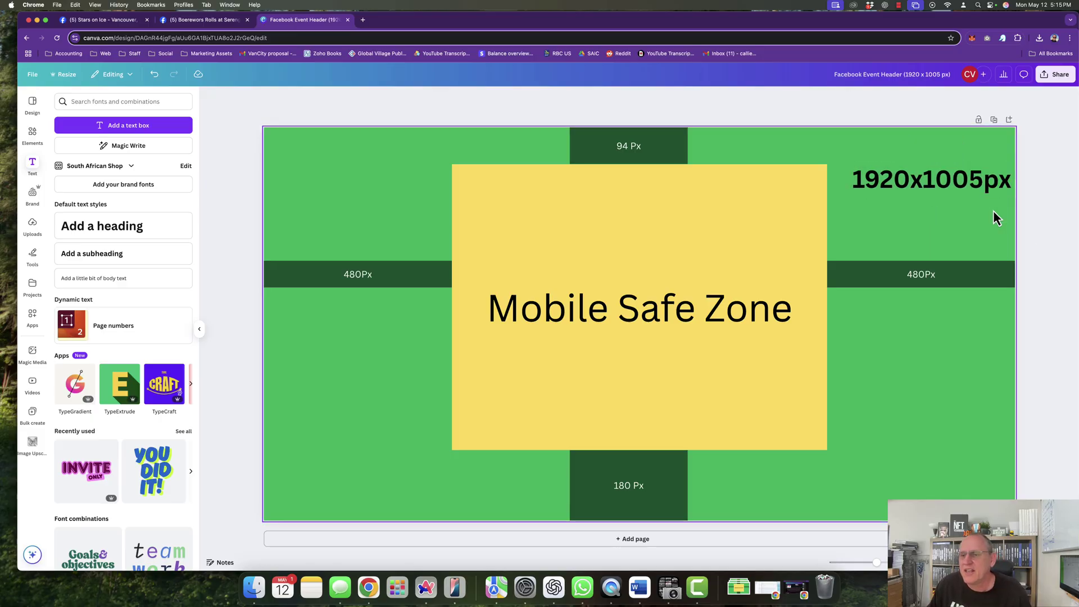
drag(947, 181, 936, 180)
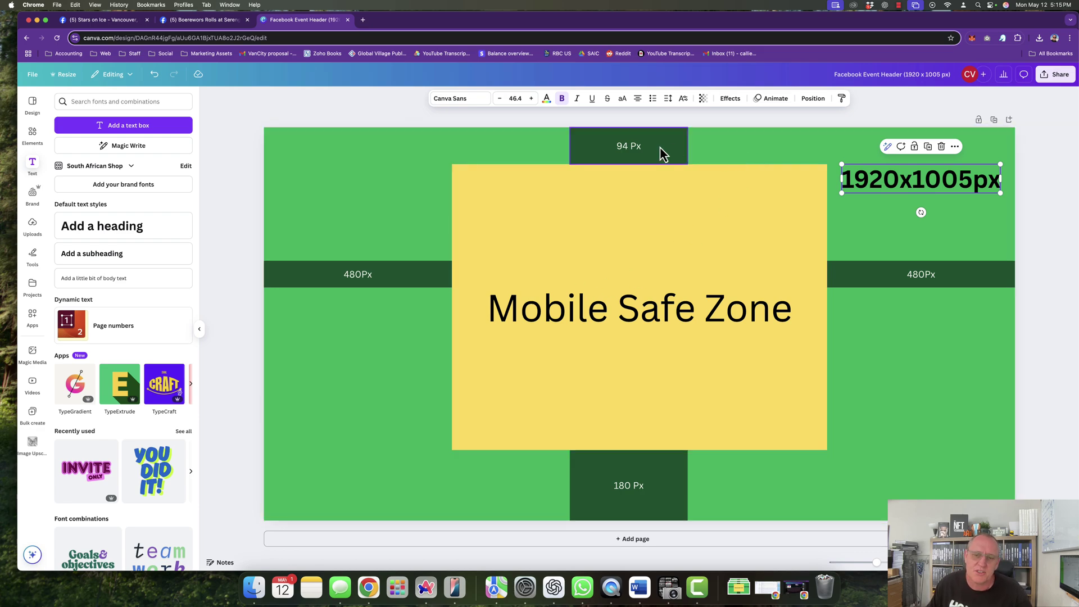
Step: Compare with the live Facebook header, then screenshot the whole header template with Cmd+Shift+4
click(193, 21)
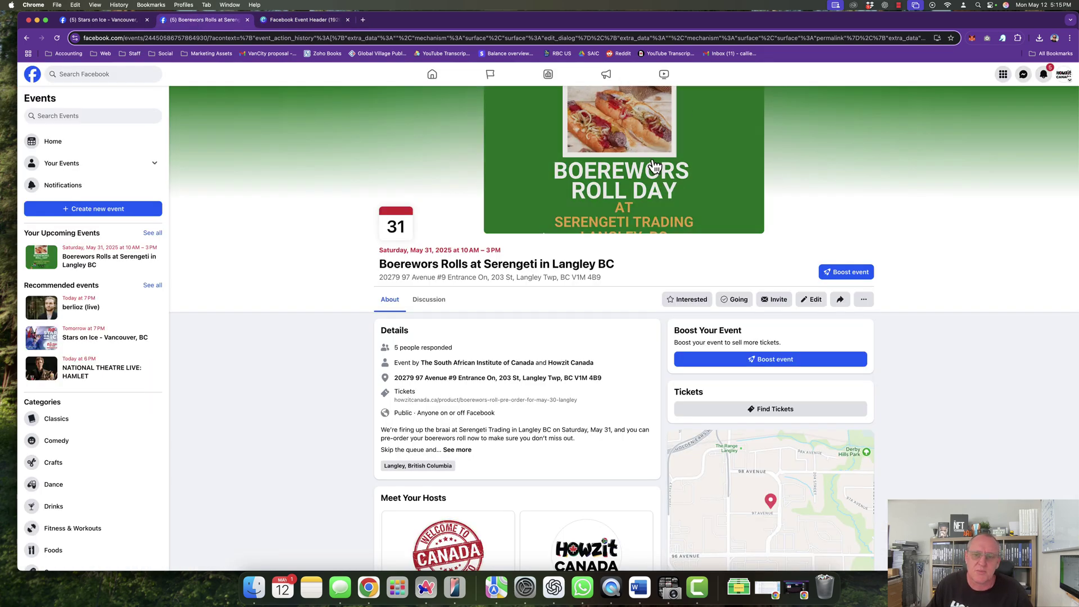
click(302, 22)
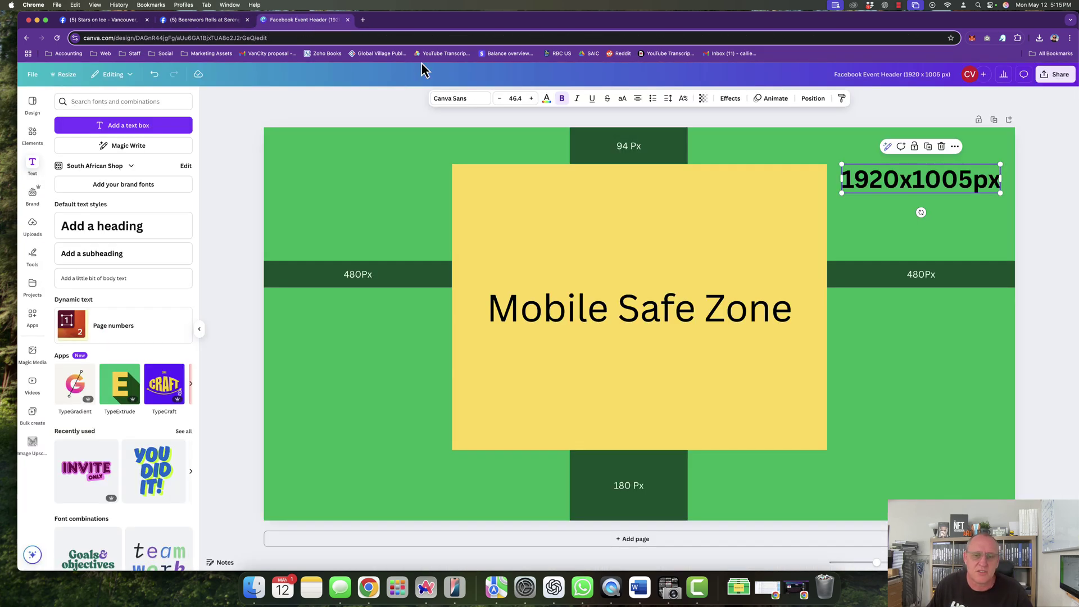
click(653, 146)
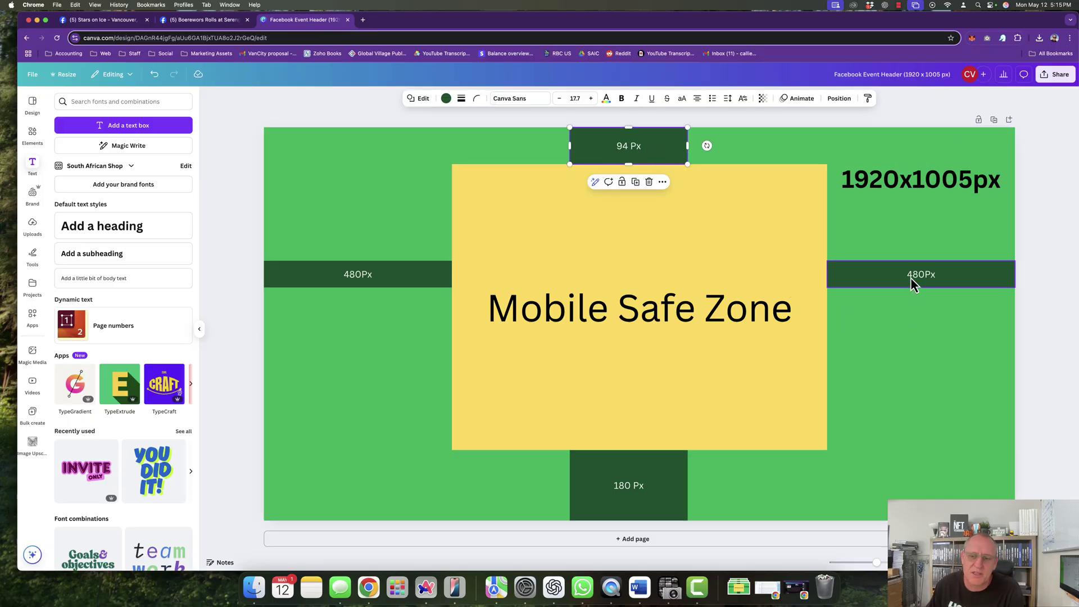
click(1056, 234)
key(super+shift+4)
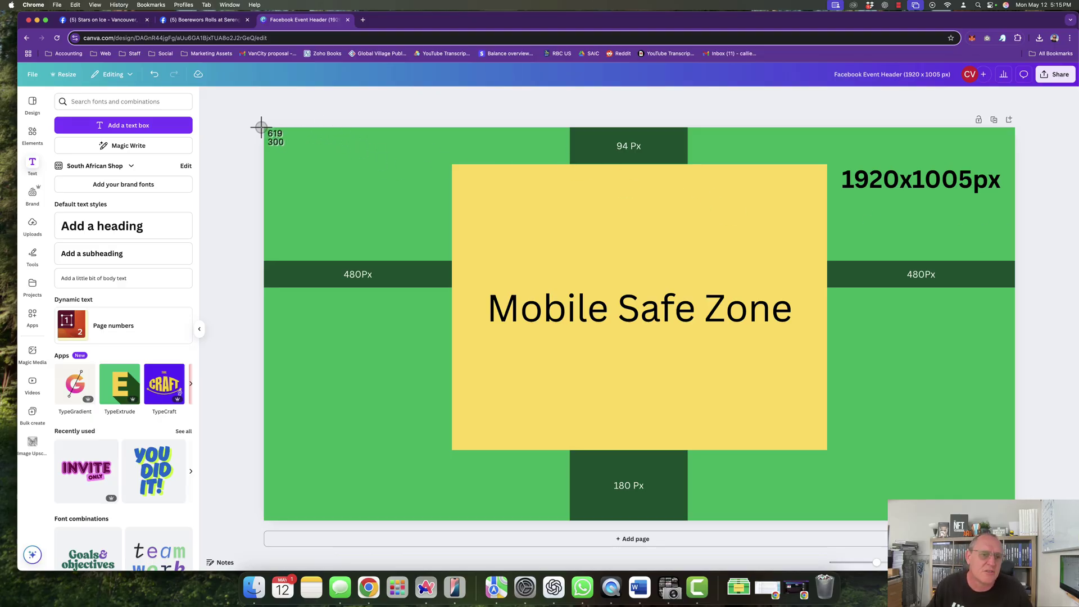
drag(263, 128, 1016, 521)
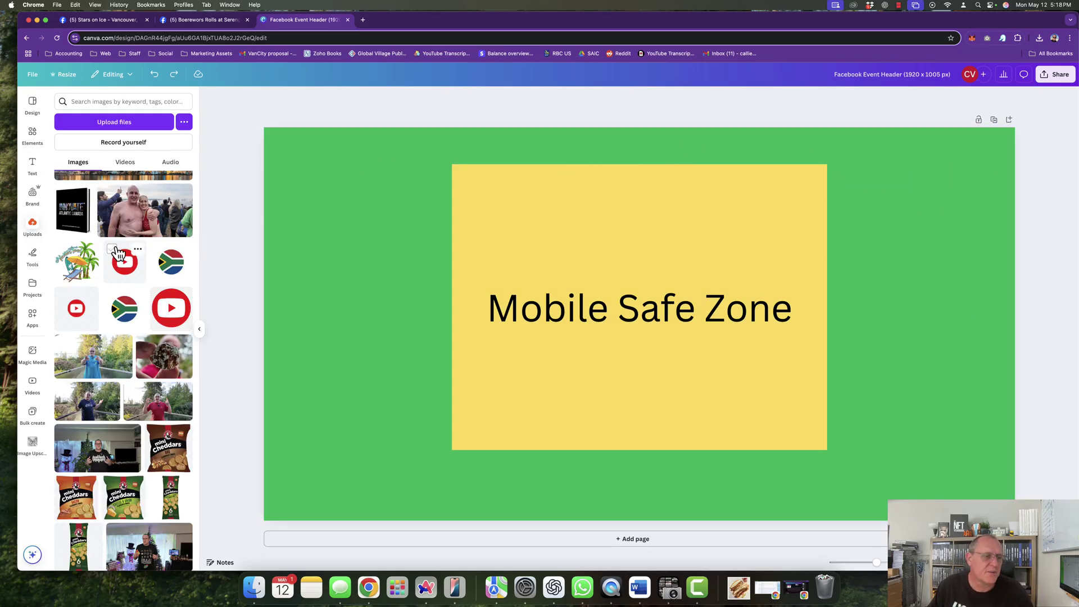
Step: Add the uploaded boerewors roll photo and resize it to fill the whole header
scroll(117, 250, up, 15)
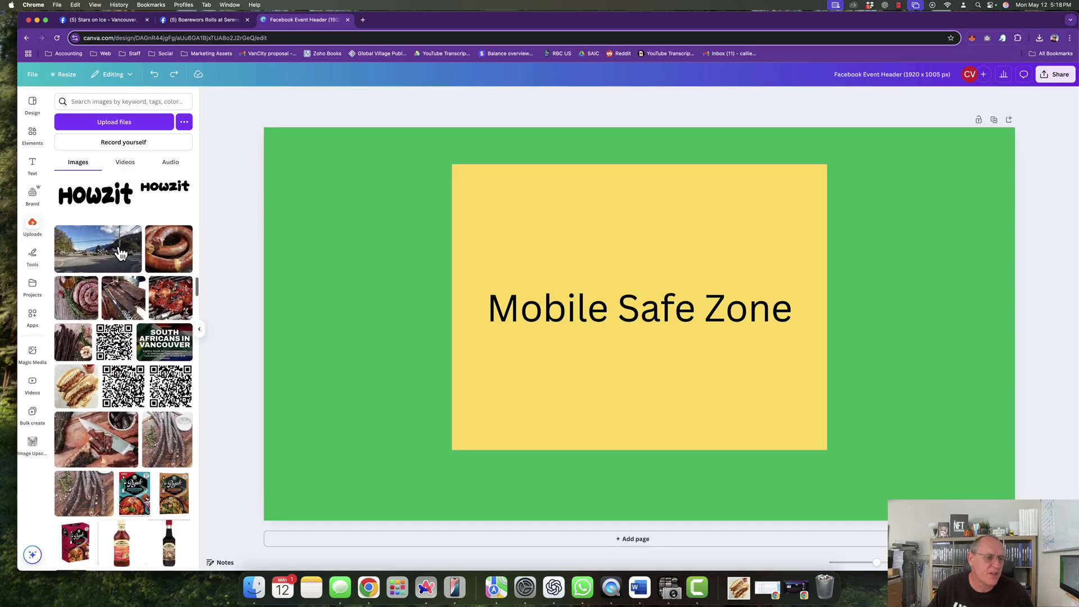
scroll(121, 252, up, 10)
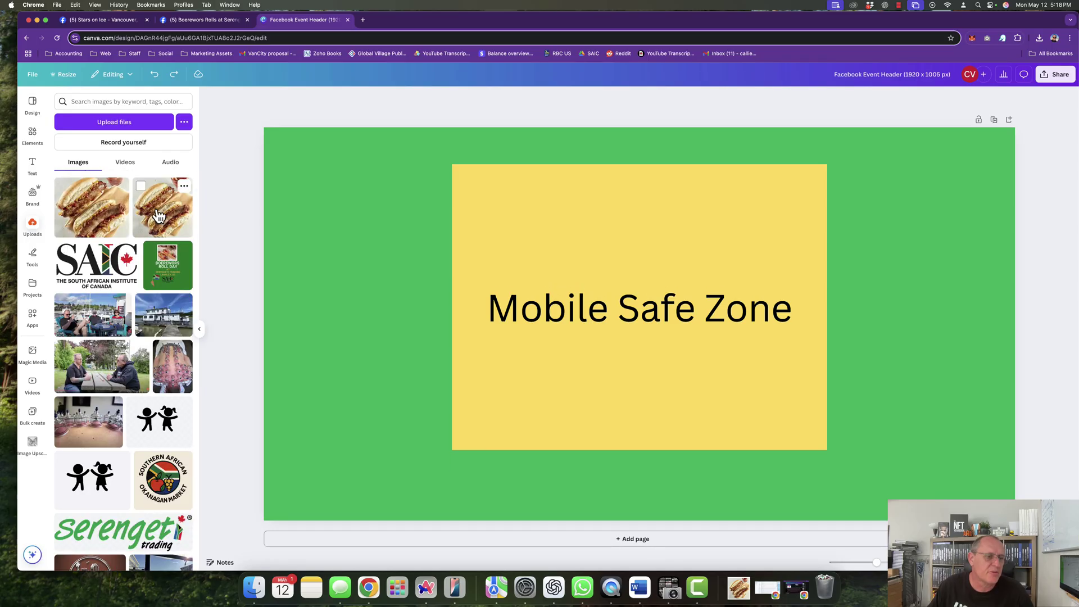
click(98, 214)
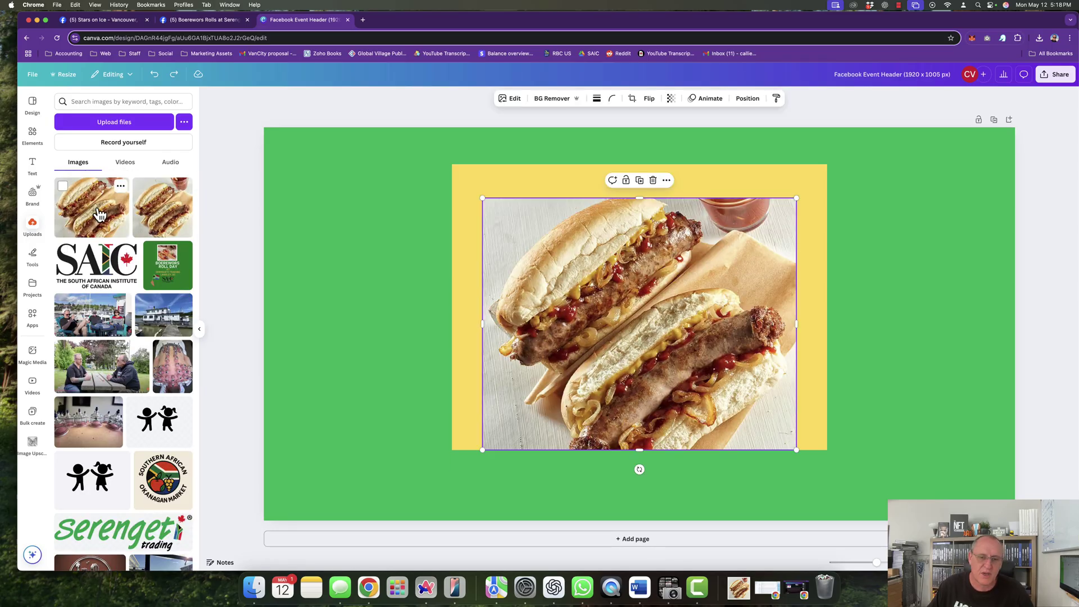
drag(669, 289, 452, 213)
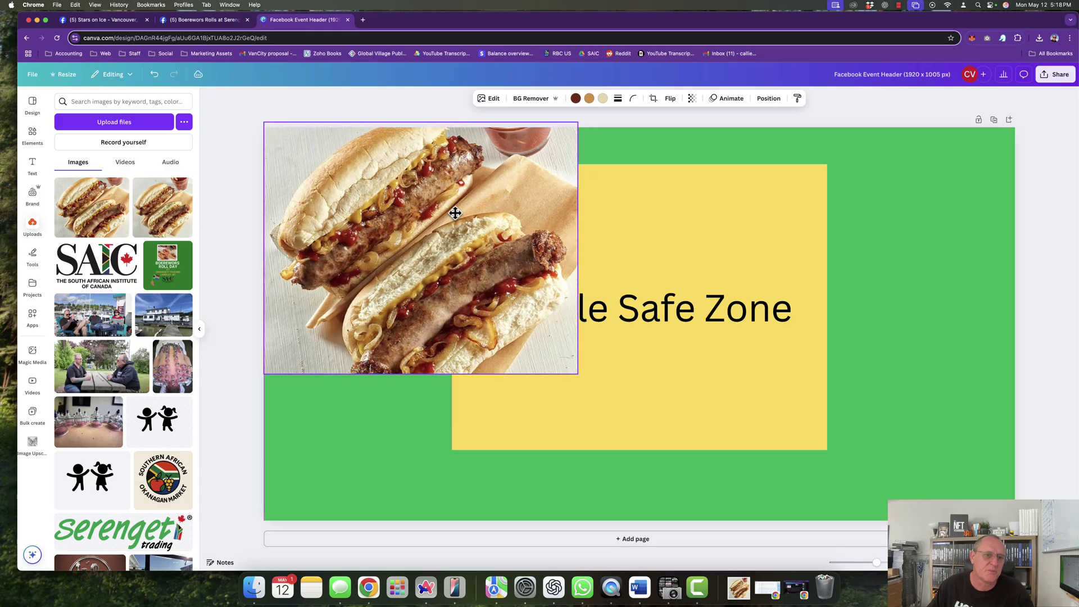
drag(578, 374, 1010, 569)
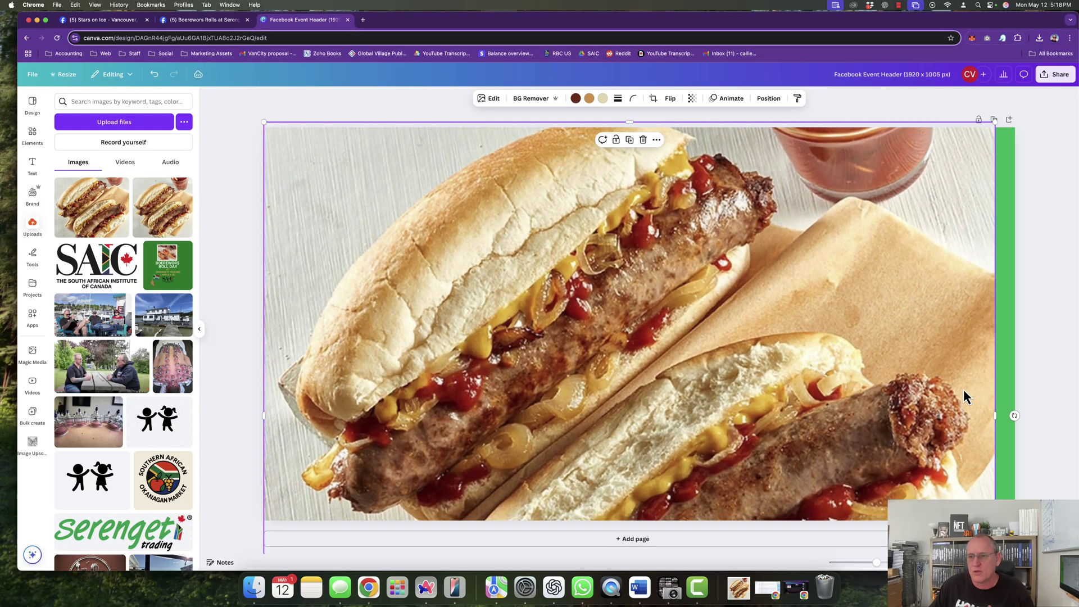
drag(878, 564, 869, 562)
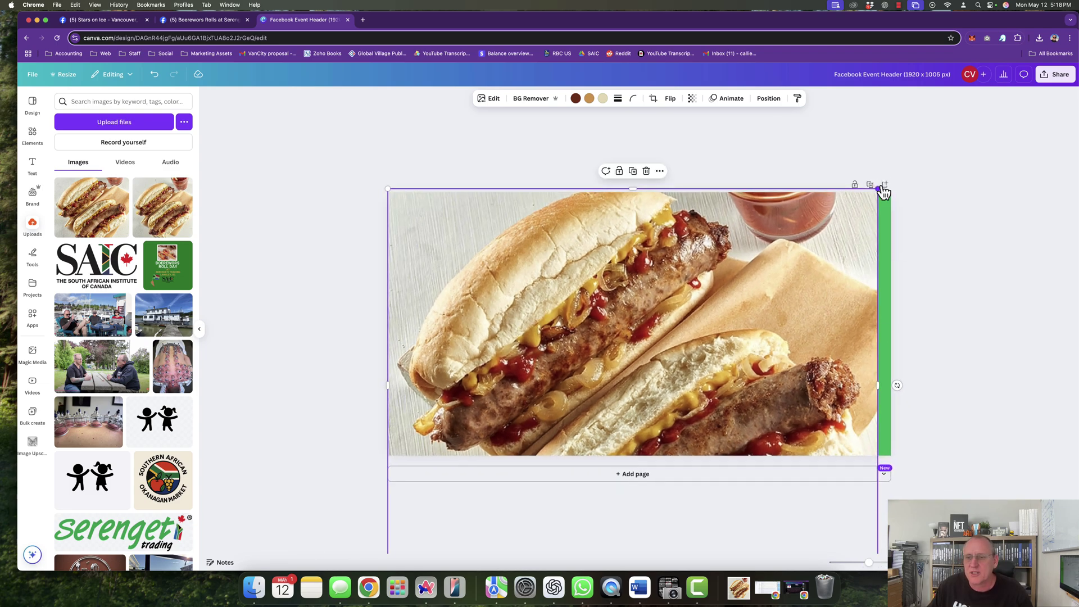
drag(883, 191, 891, 179)
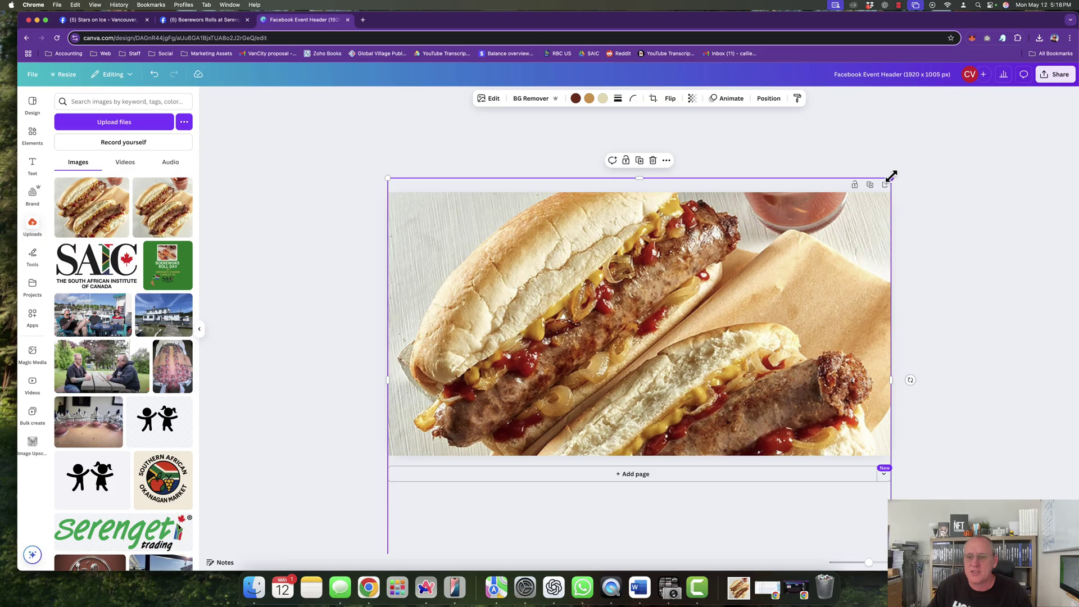
drag(891, 177, 915, 159)
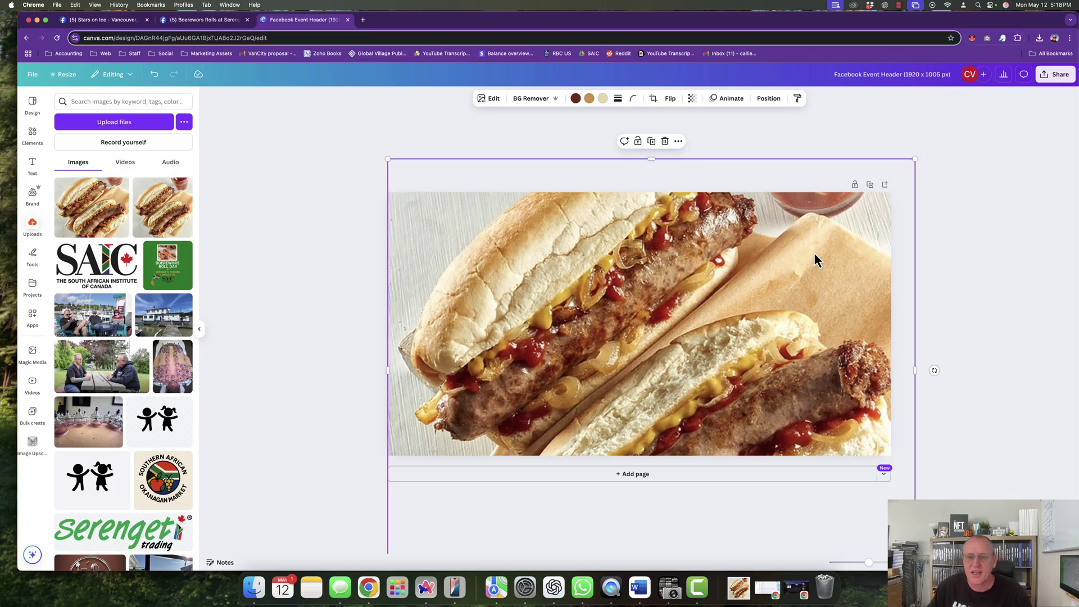
drag(816, 260, 814, 278)
Step: Send the boerewors photo to the back, behind the yellow Mobile Safe Zone box
click(951, 424)
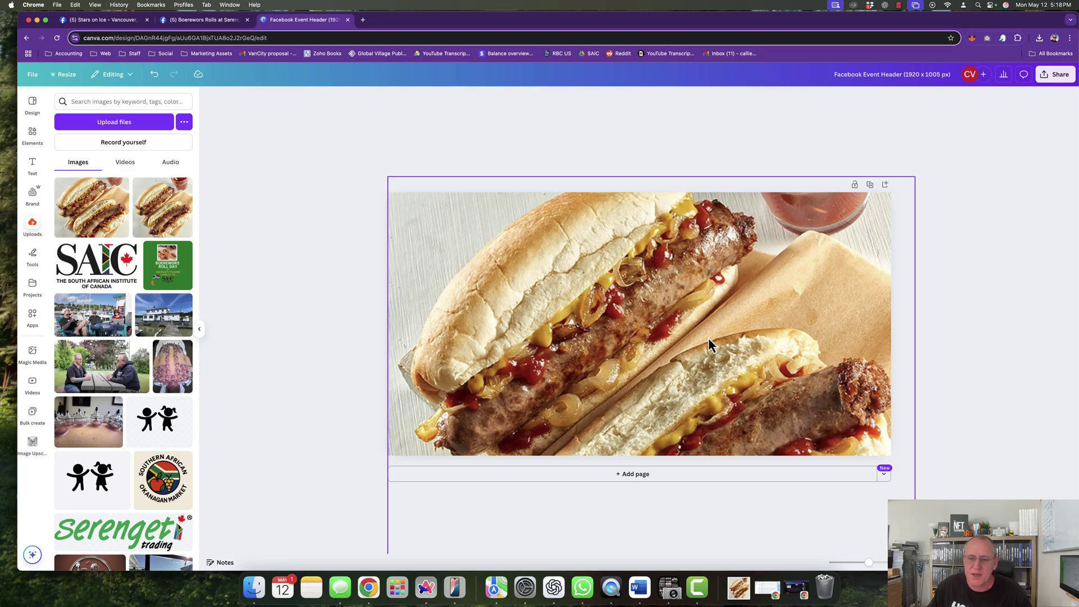
click(711, 313)
right_click(711, 311)
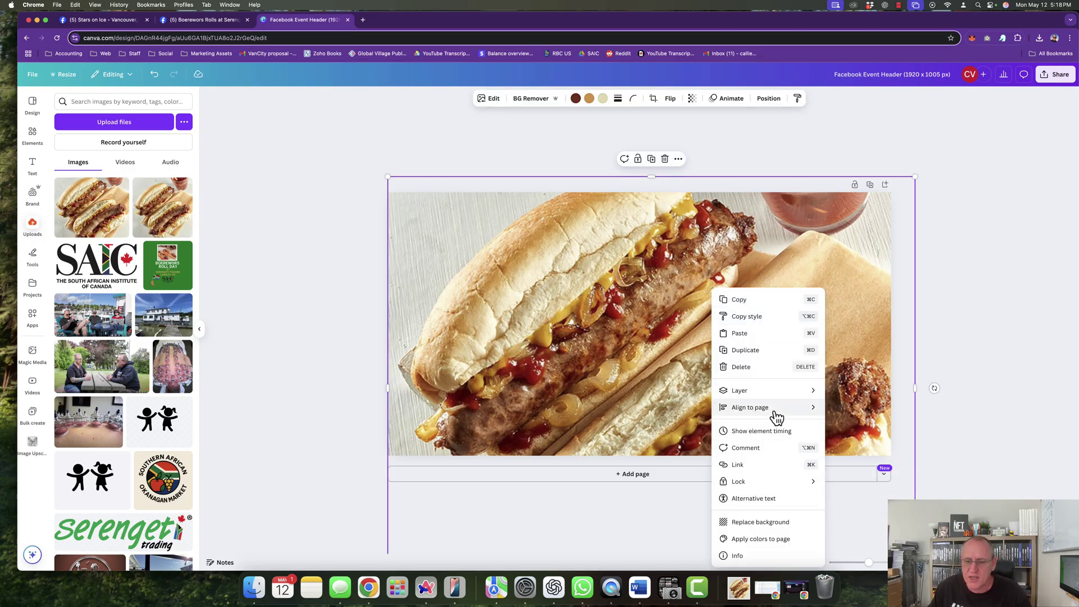
mouse_move(777, 393)
click(856, 440)
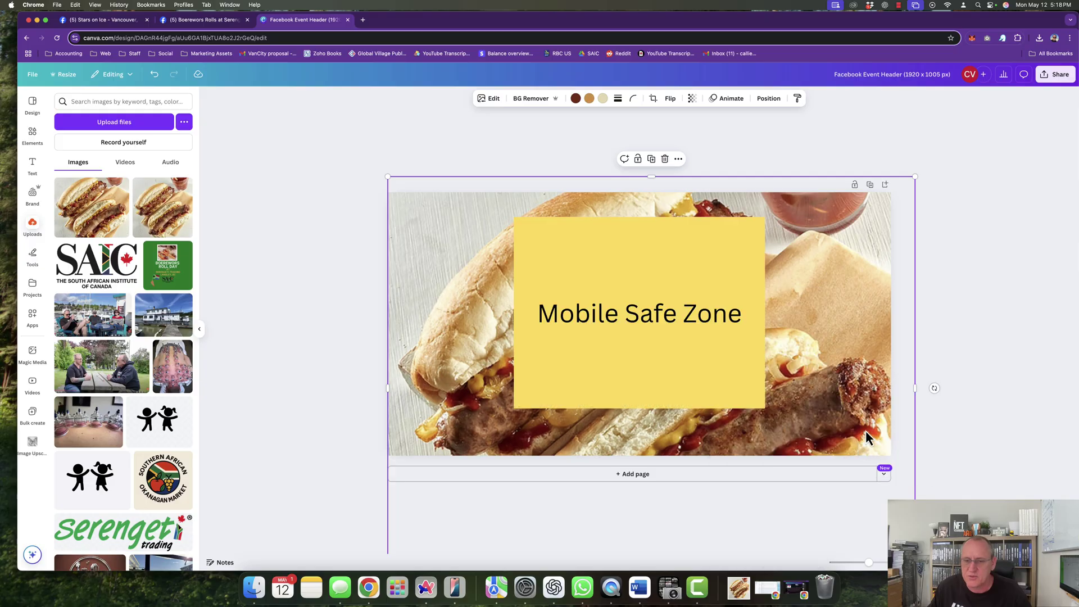
Step: Add a brown square shape from Elements onto the yellow Mobile Safe Zone box
click(1028, 305)
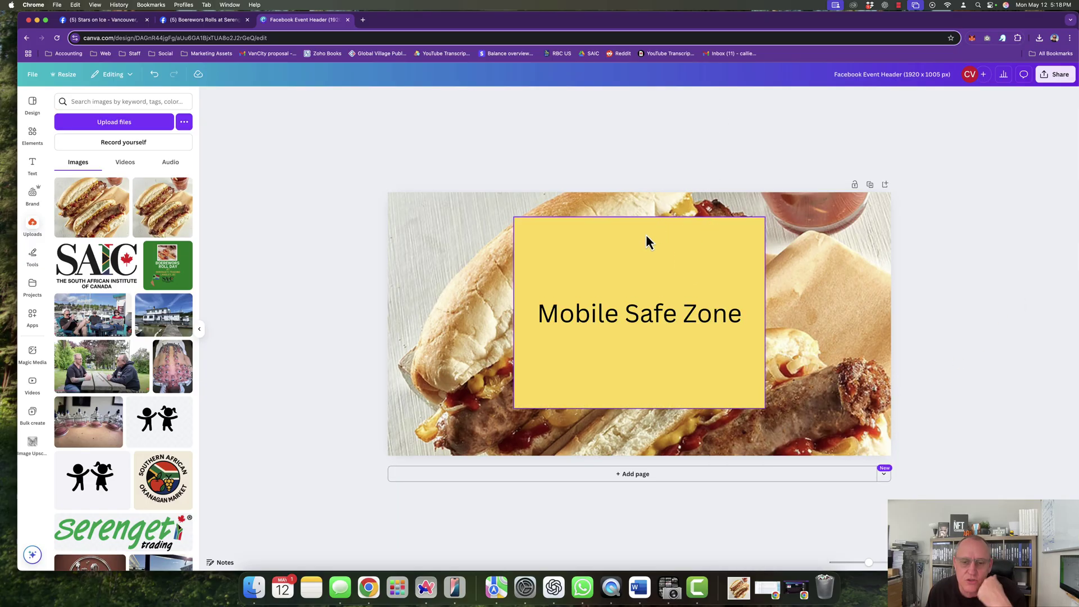
click(665, 314)
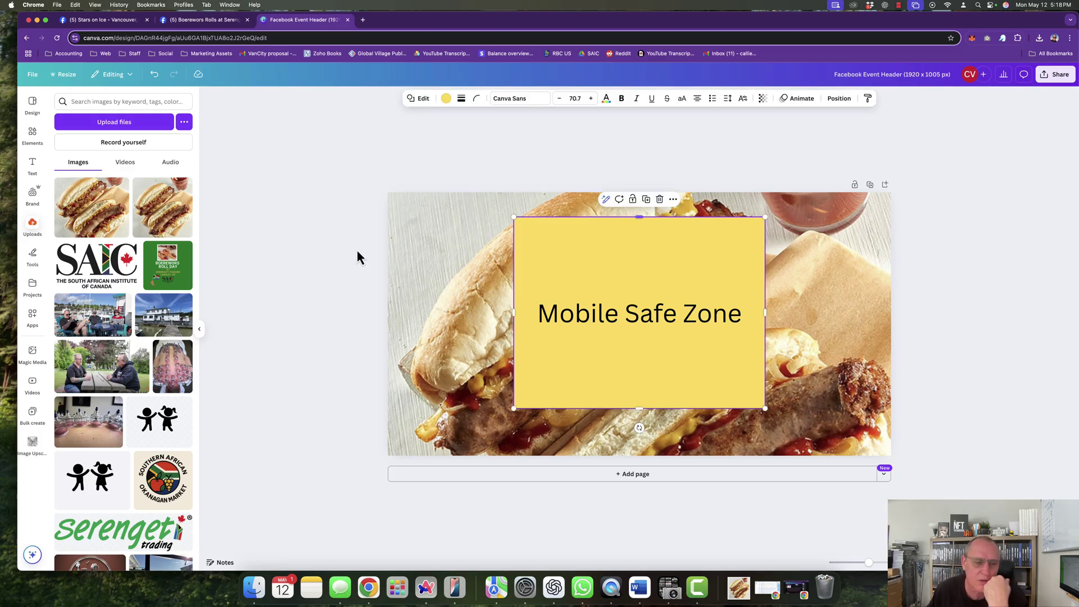
click(32, 135)
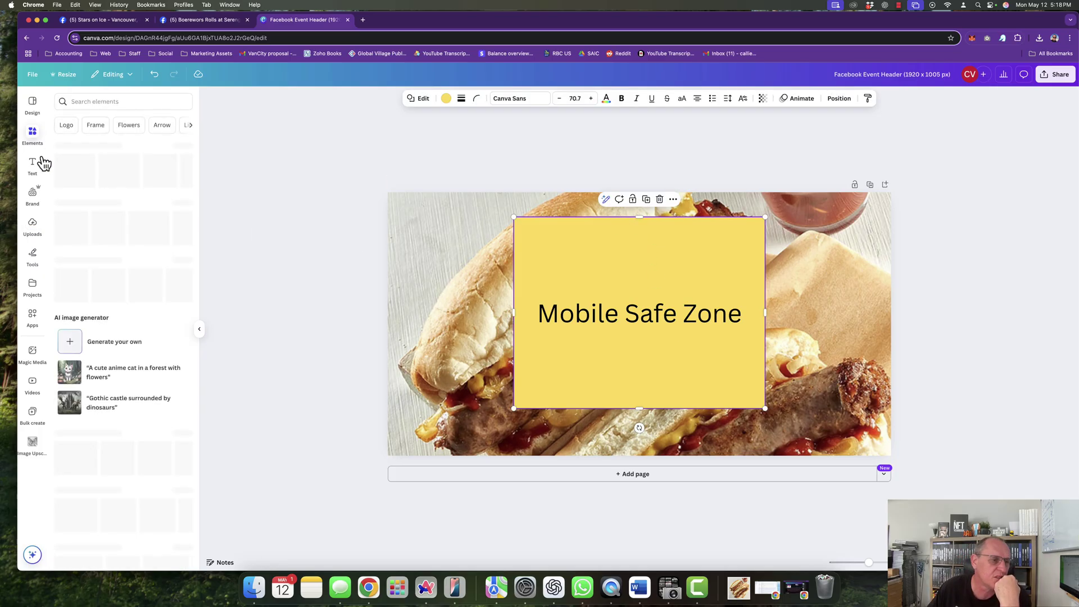
click(66, 223)
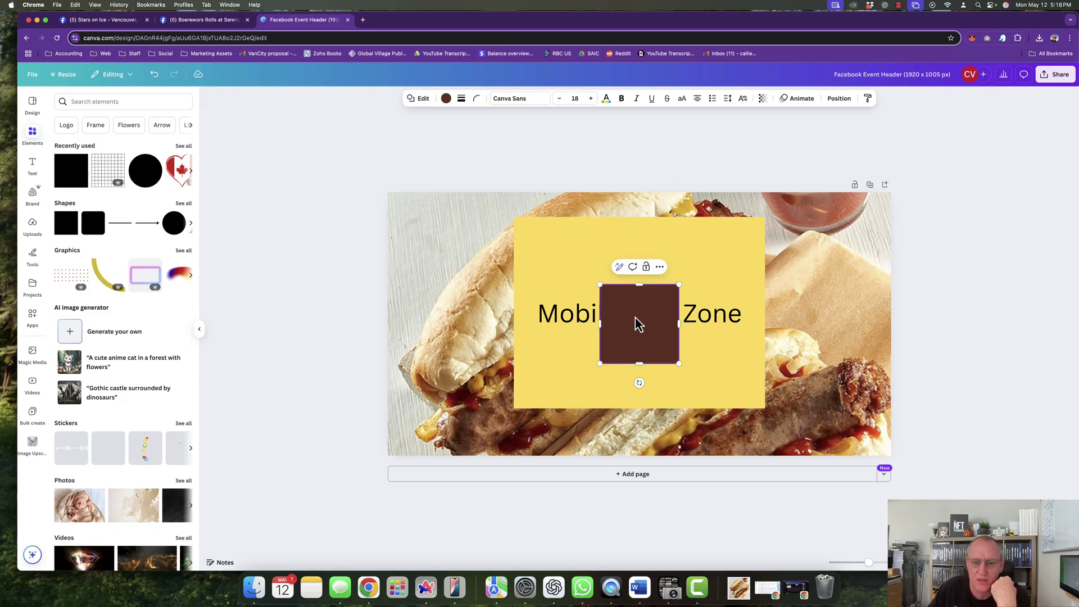
Step: Stretch the brown rectangle across the yellow box's lower area, aligning its edges
drag(600, 324, 512, 324)
click(565, 325)
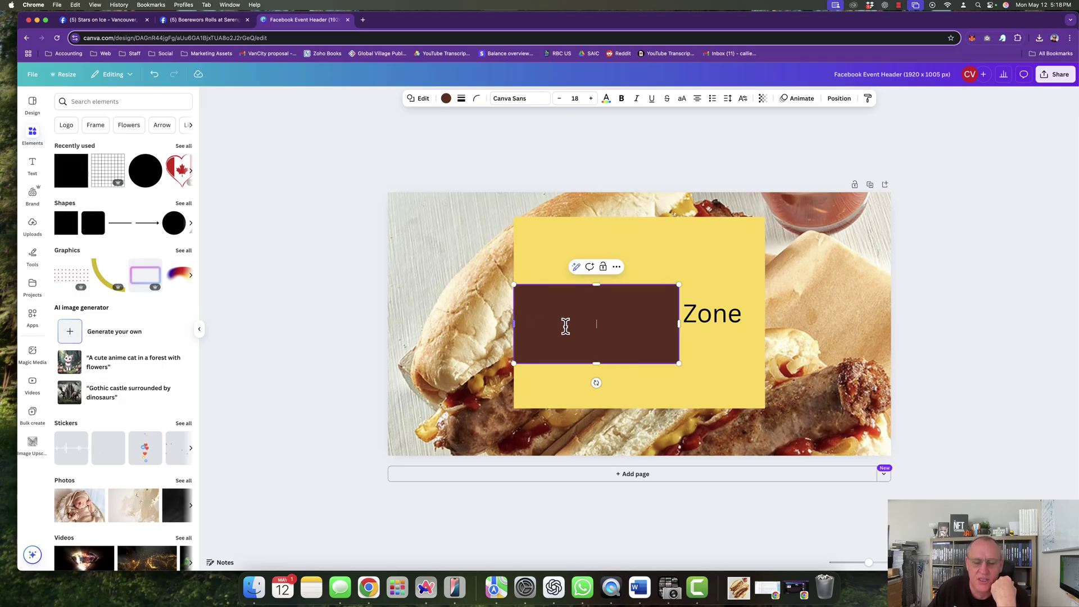
drag(679, 324, 759, 326)
drag(636, 364, 636, 409)
drag(638, 284, 638, 266)
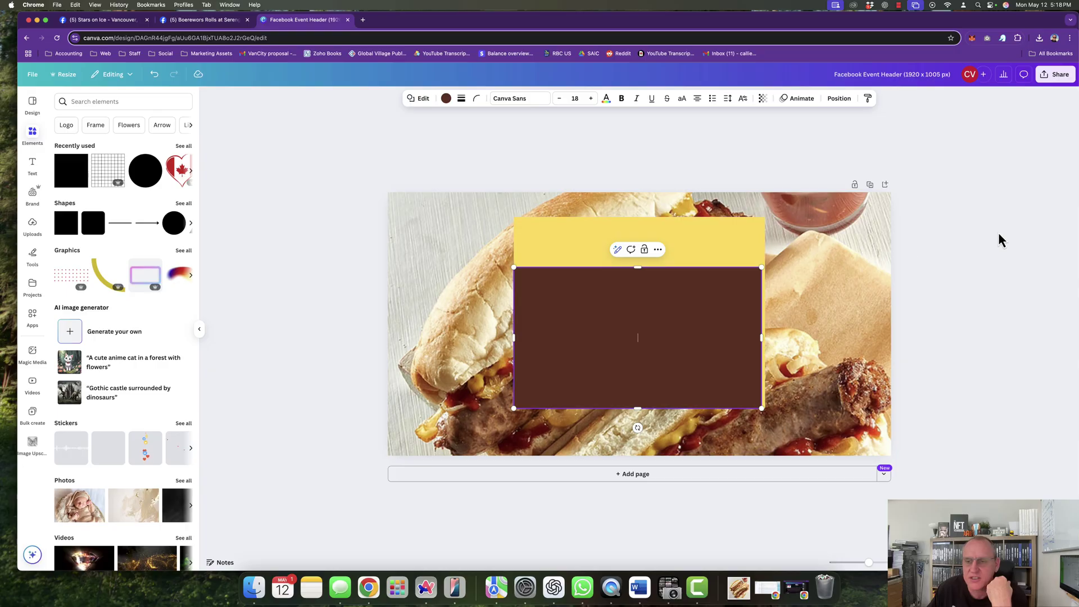
click(998, 239)
click(724, 344)
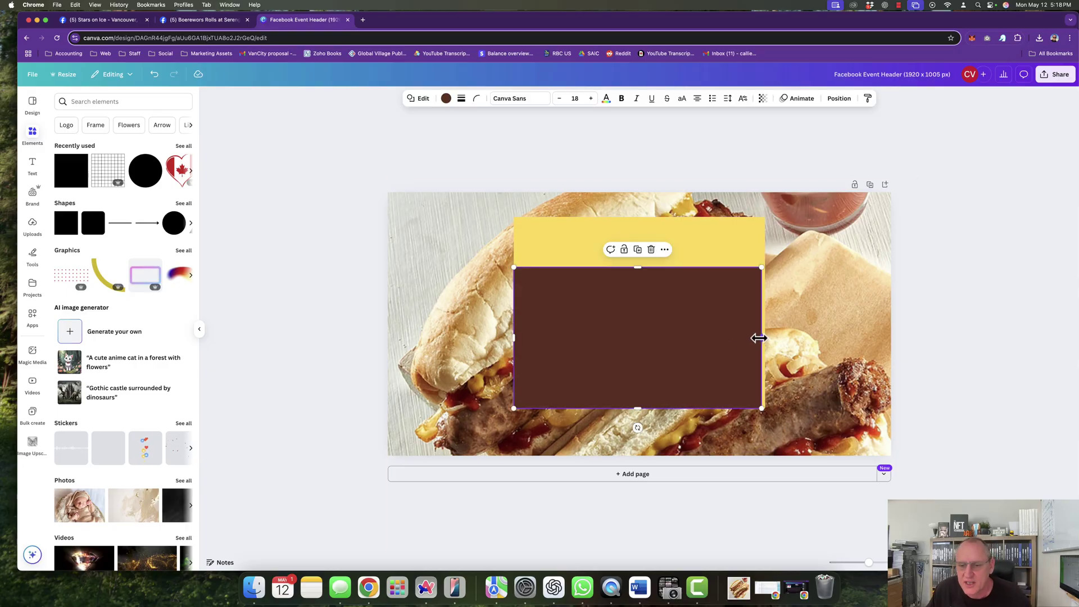
drag(759, 338, 764, 335)
click(958, 305)
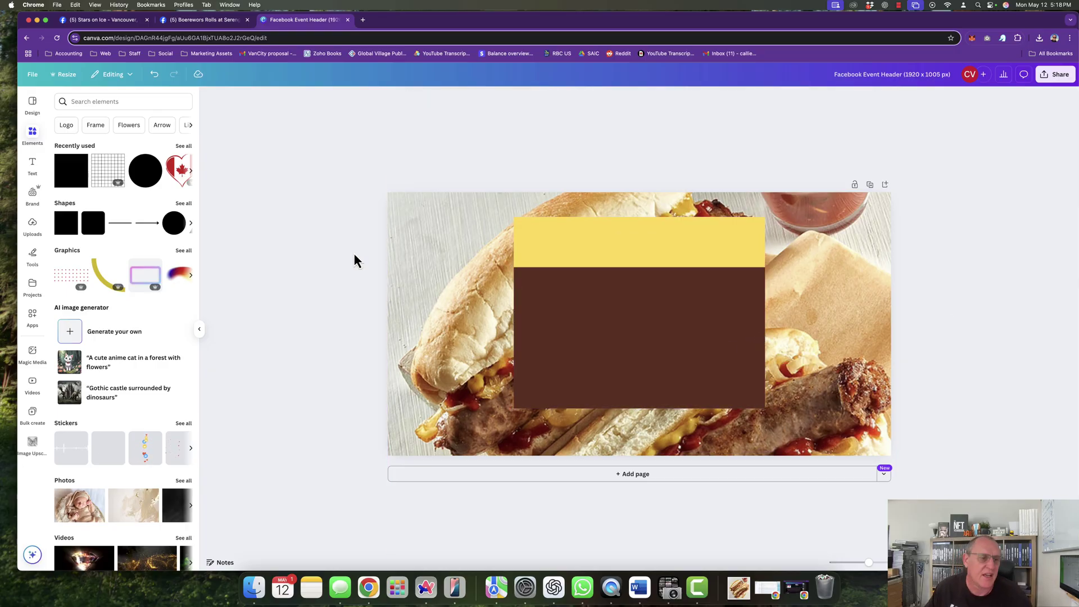
click(32, 167)
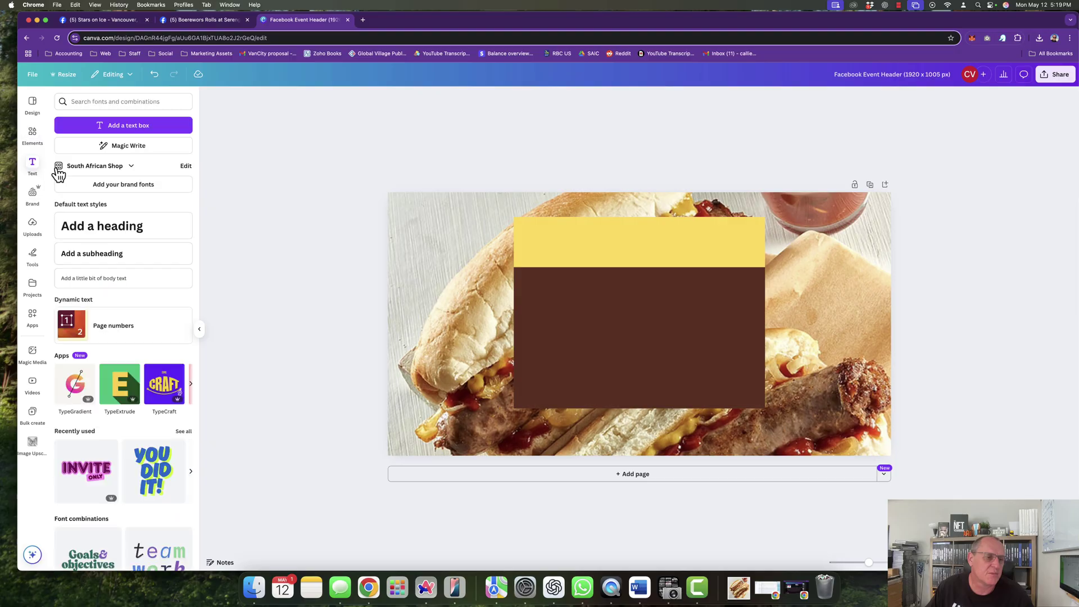
Step: Add a heading reading JOIN US FOR A, with BOEREWORS ROLL on a second line
click(107, 225)
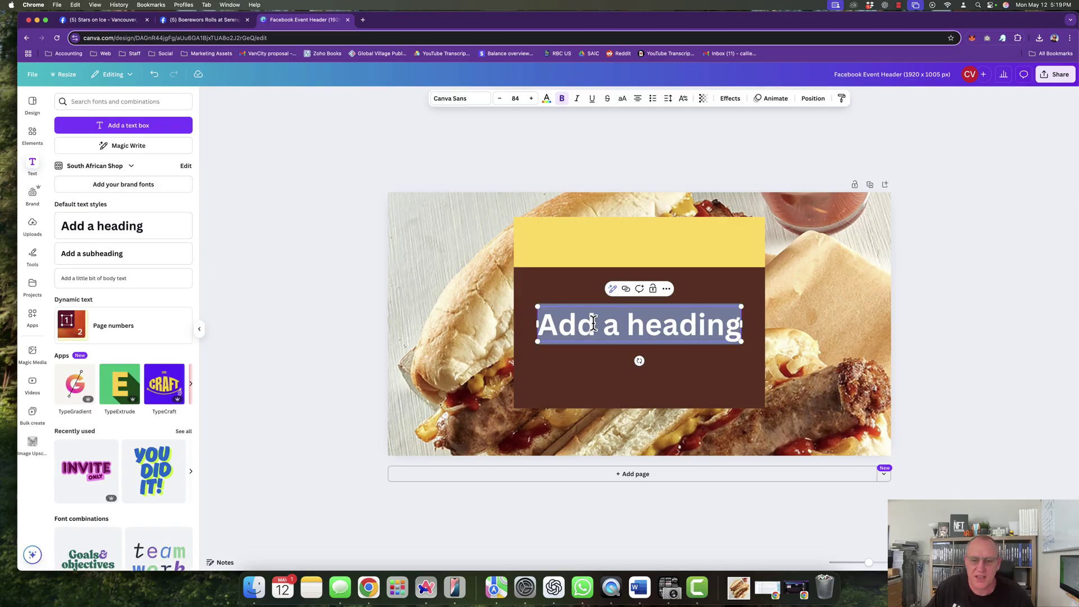
text(Joi)
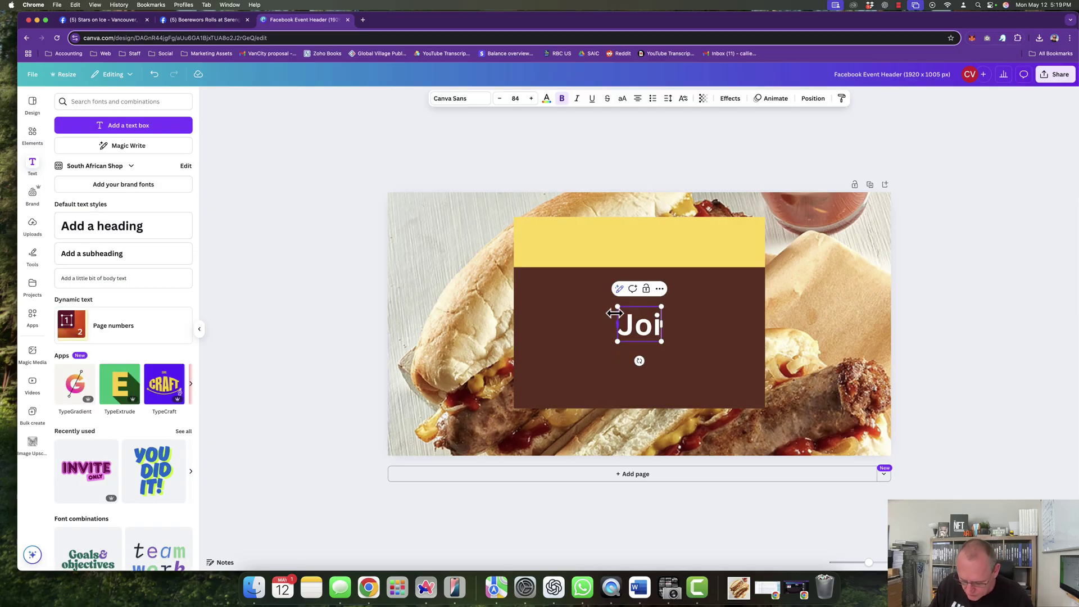
text(n US At)
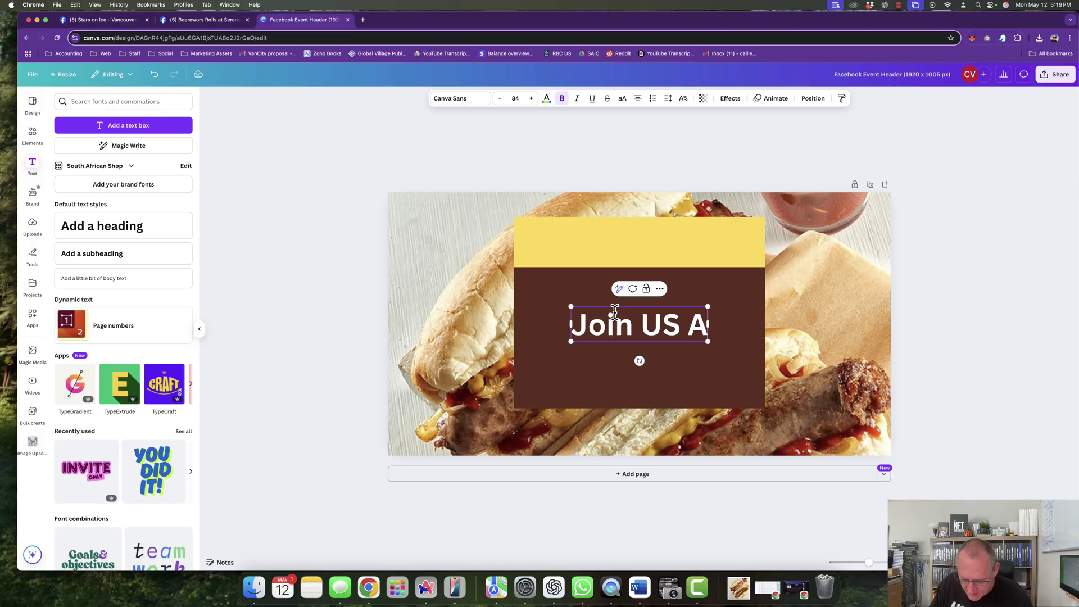
key(BackSpace)
key(BackSpace)
key(BackSpace)
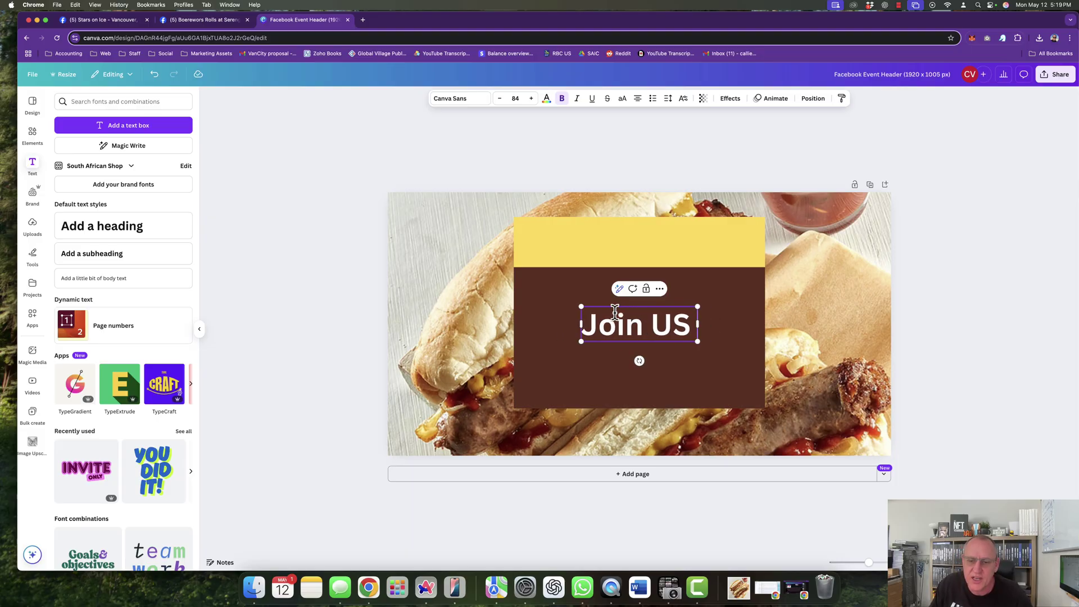
key(BackSpace)
key(BackSpace)
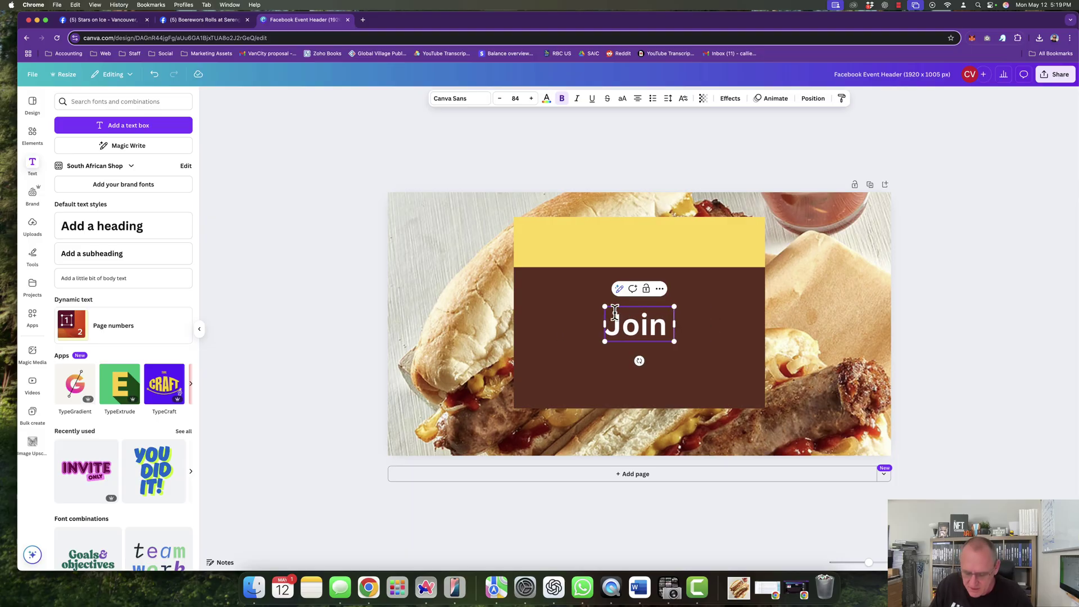
text(us)
key(BackSpace)
key(BackSpace)
key(BackSpace)
key(BackSpace)
key(BackSpace)
key(BackSpace)
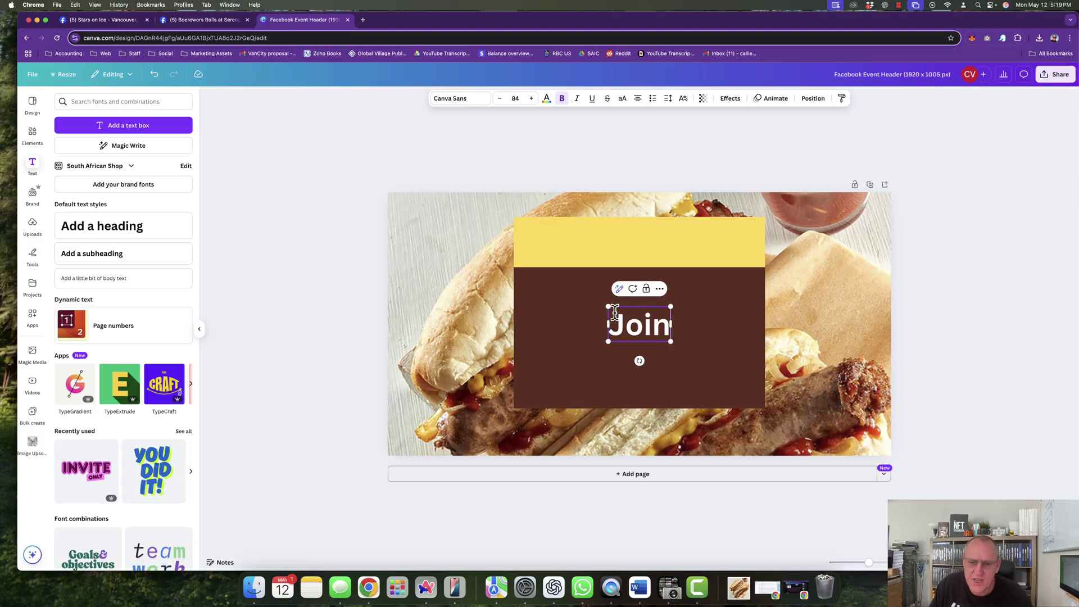
text(OIN)
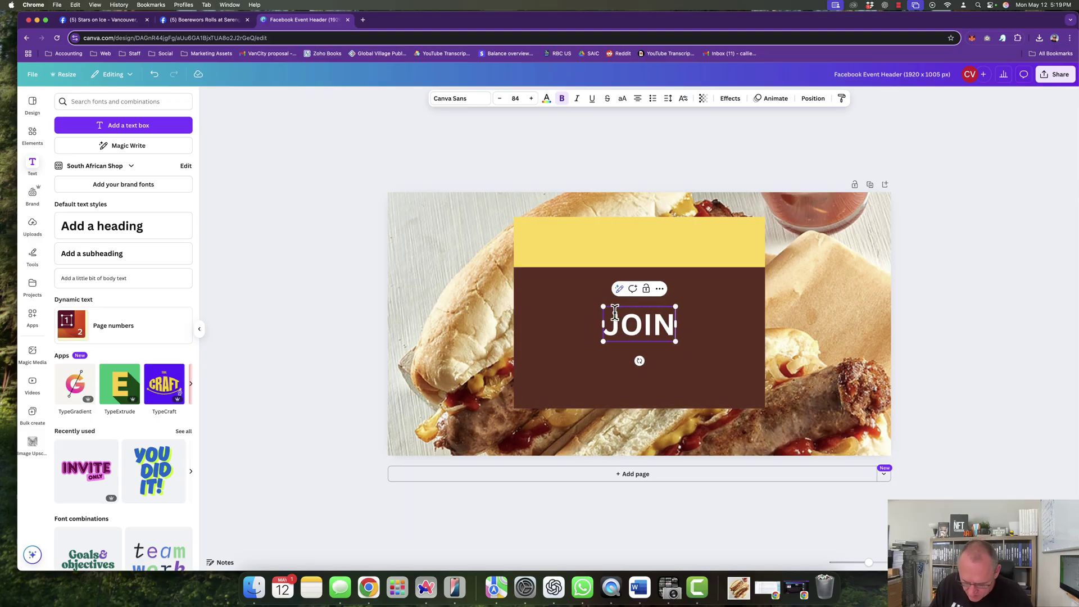
text(US FO)
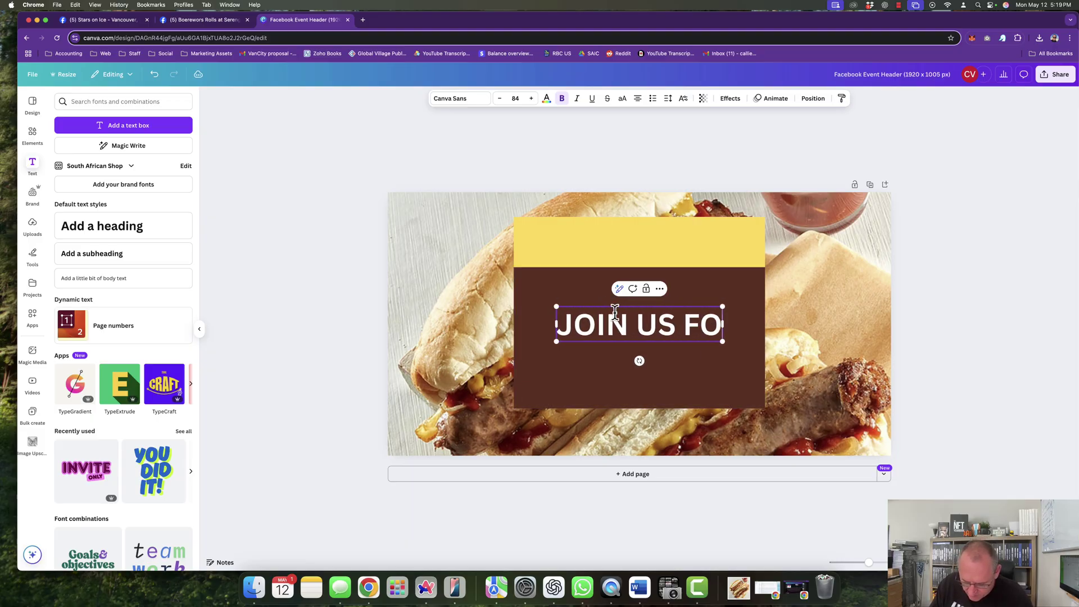
text(R A)
key(Return)
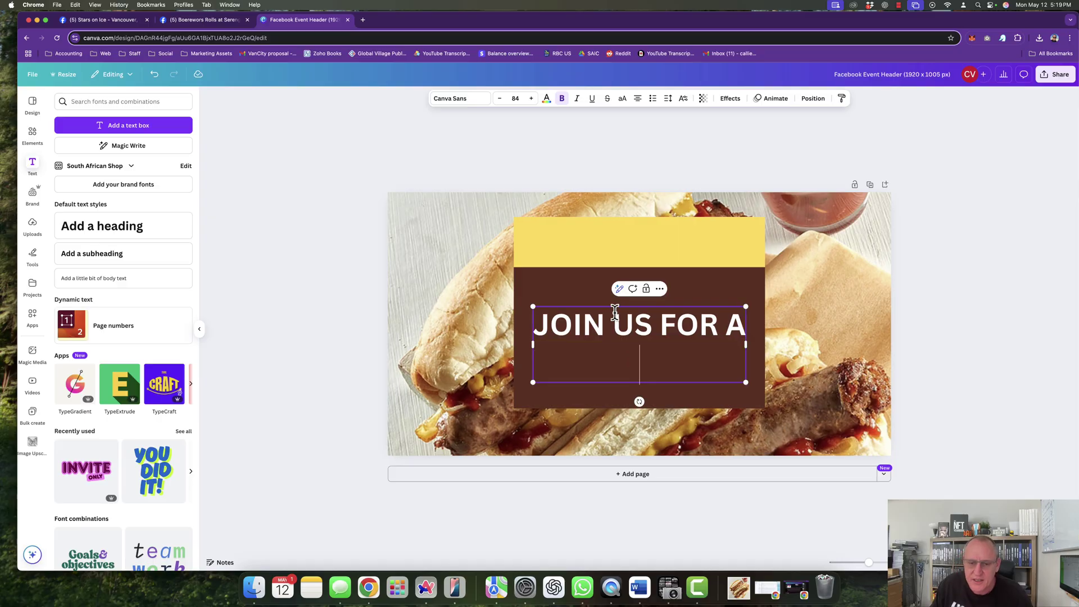
text(BOERE)
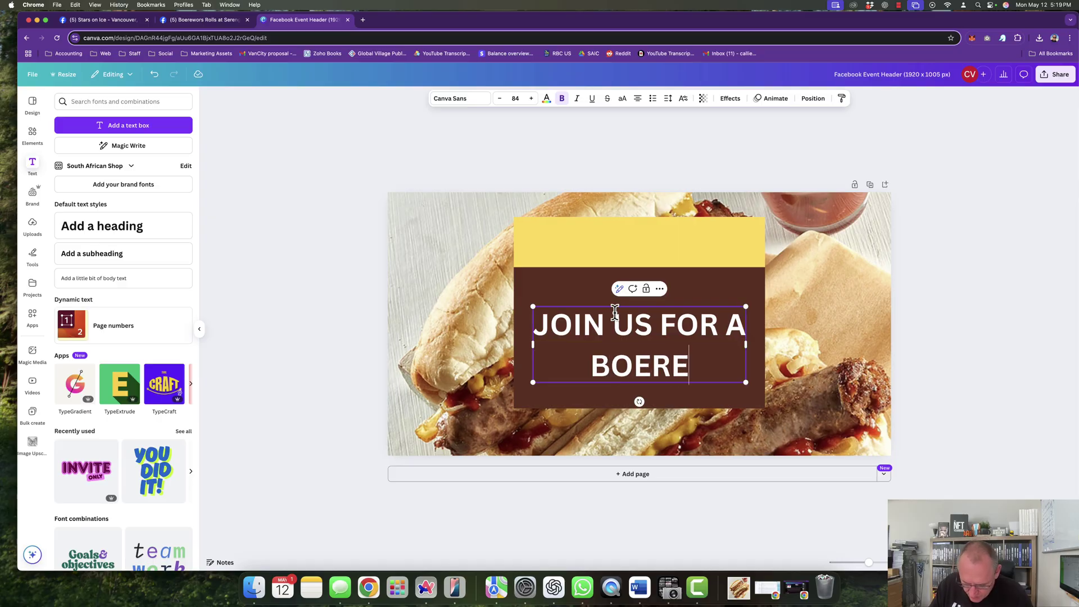
text(WORS R)
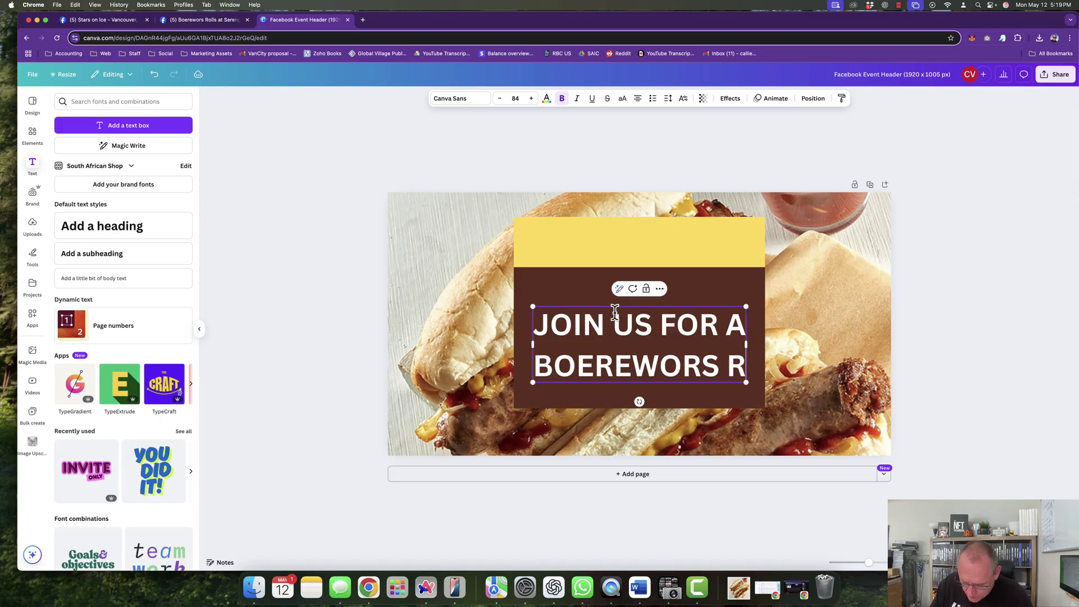
text(OLL)
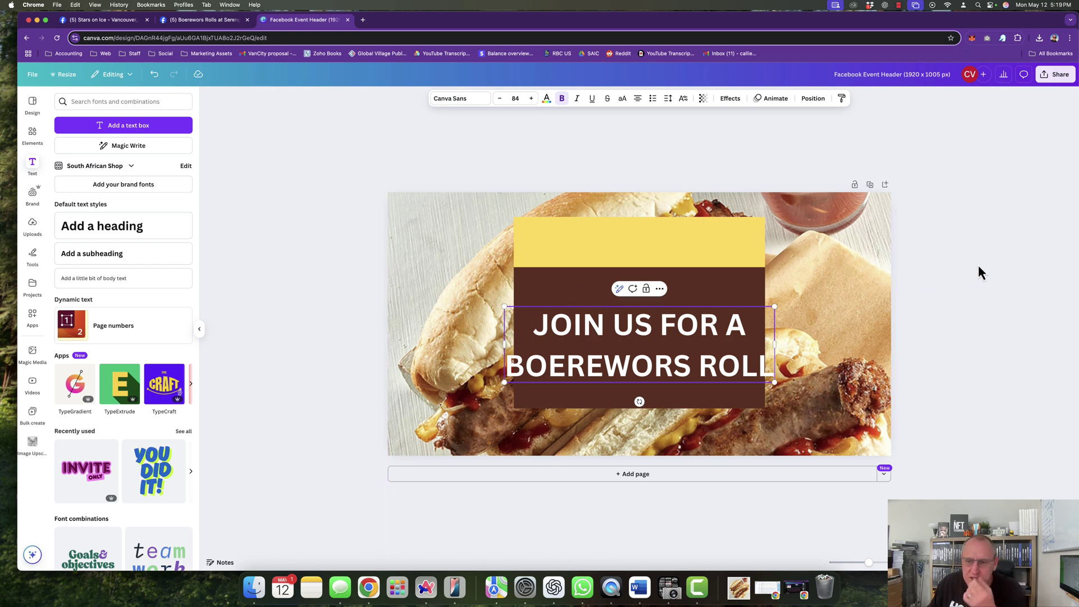
Step: Shrink the heading text box and move it up onto the brown panel
click(978, 264)
click(765, 378)
drag(776, 384, 733, 371)
drag(664, 326, 682, 281)
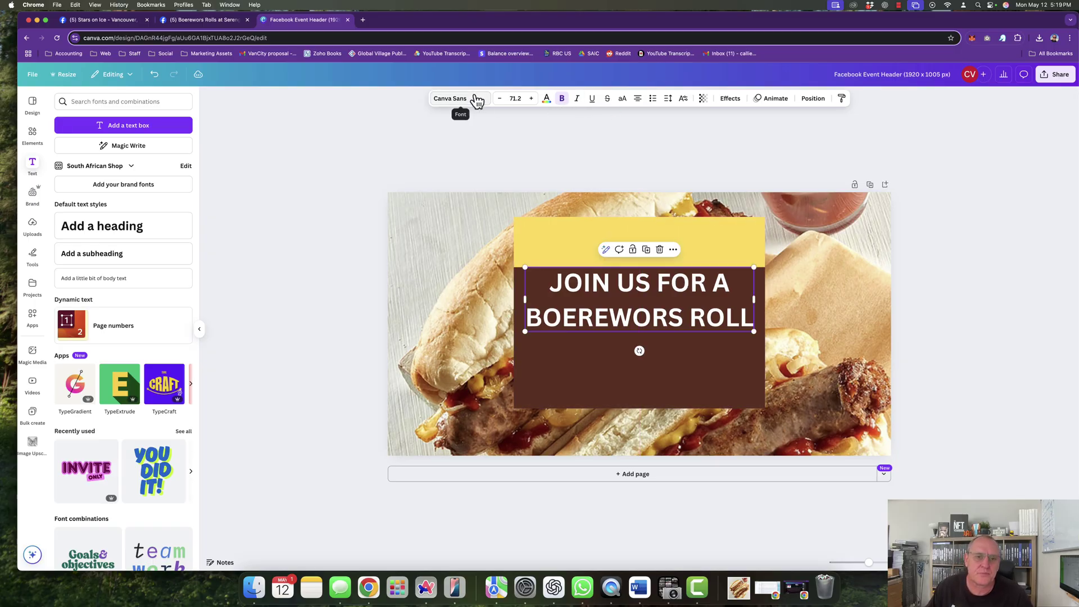
Step: Set the heading font to Gagalin, line spacing 0.87, and enlarge it to span the panel
click(452, 102)
click(80, 236)
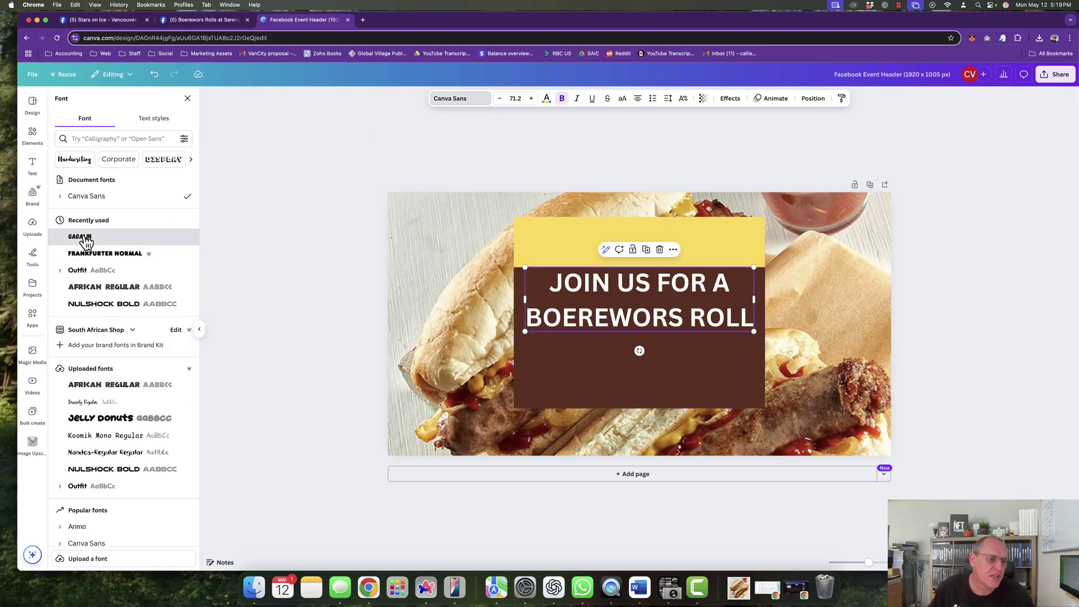
click(668, 100)
drag(653, 162, 642, 133)
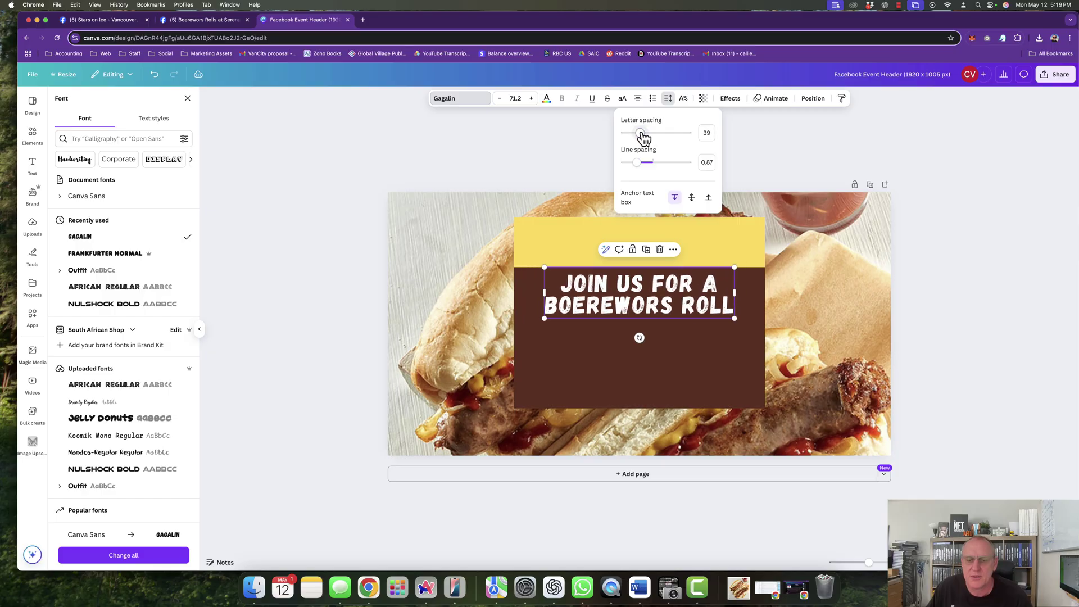
drag(734, 293, 760, 326)
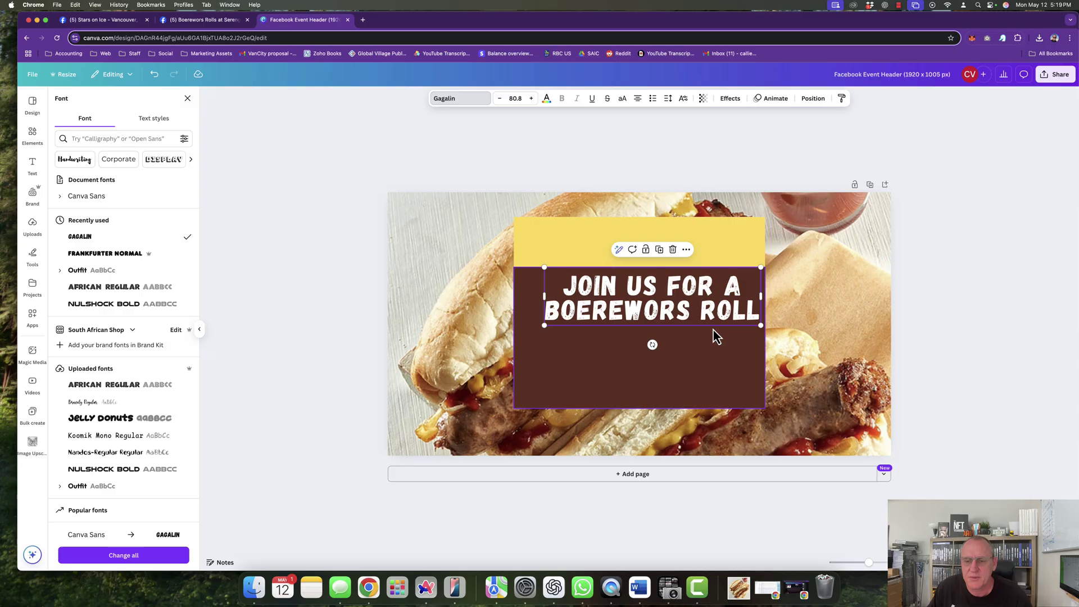
drag(540, 324, 517, 332)
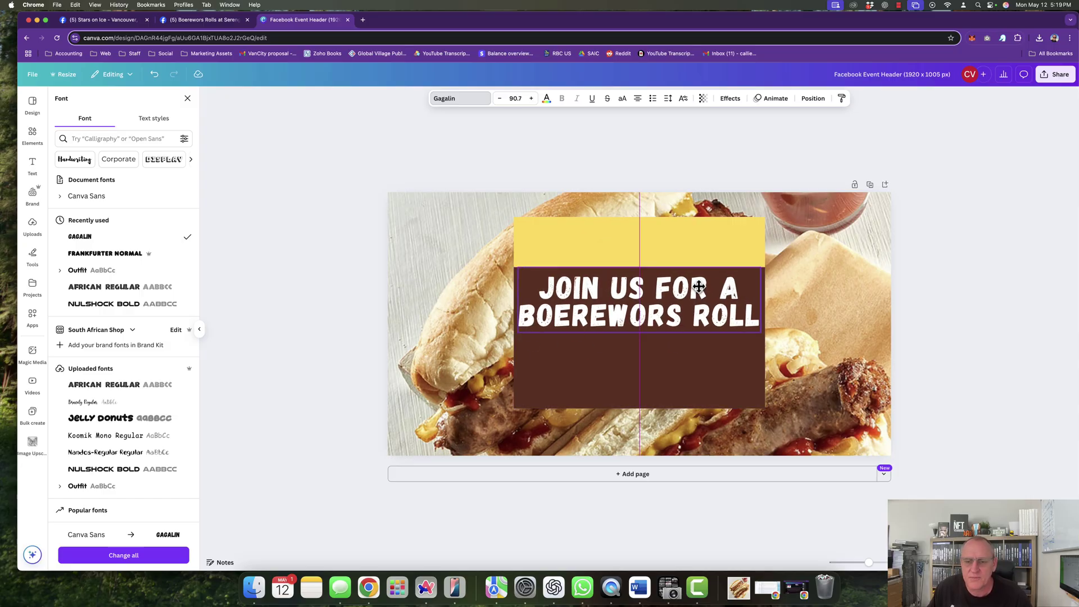
Step: Create a brand colour palette and add green #007847 to it
click(723, 361)
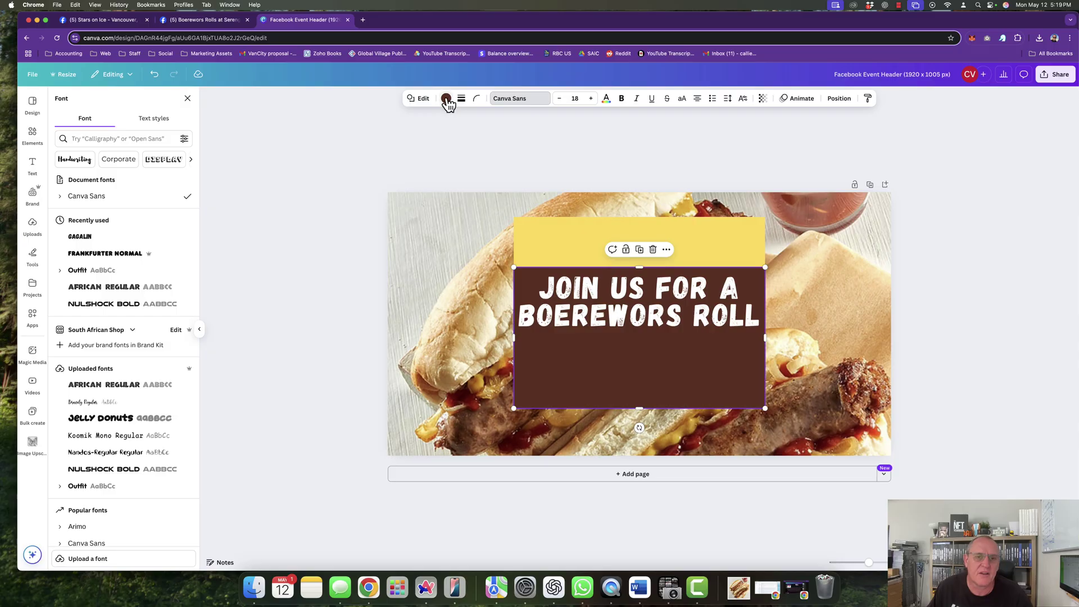
click(445, 99)
click(112, 163)
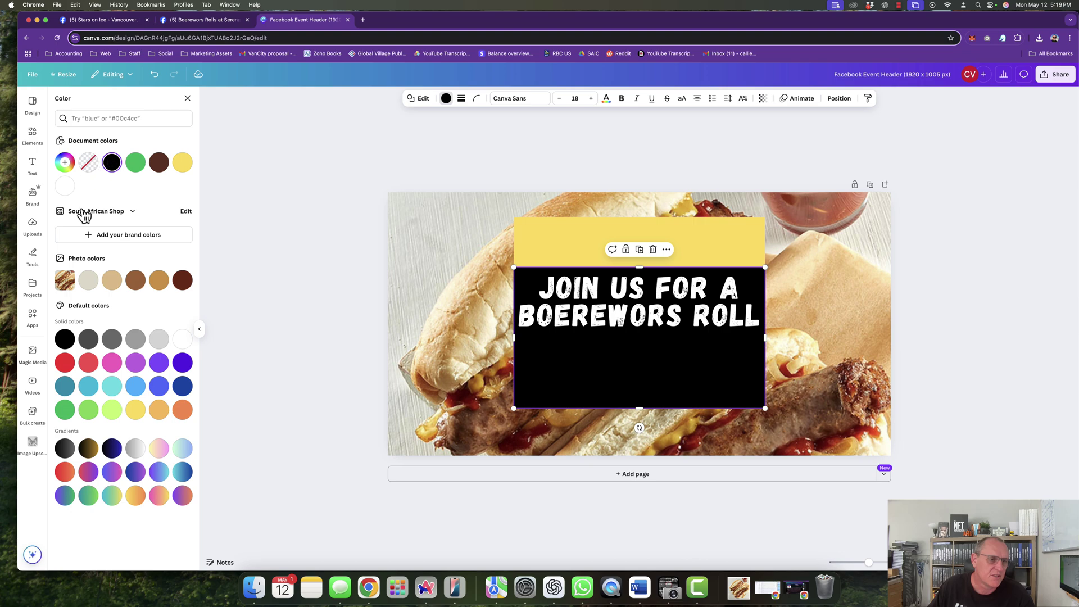
click(112, 236)
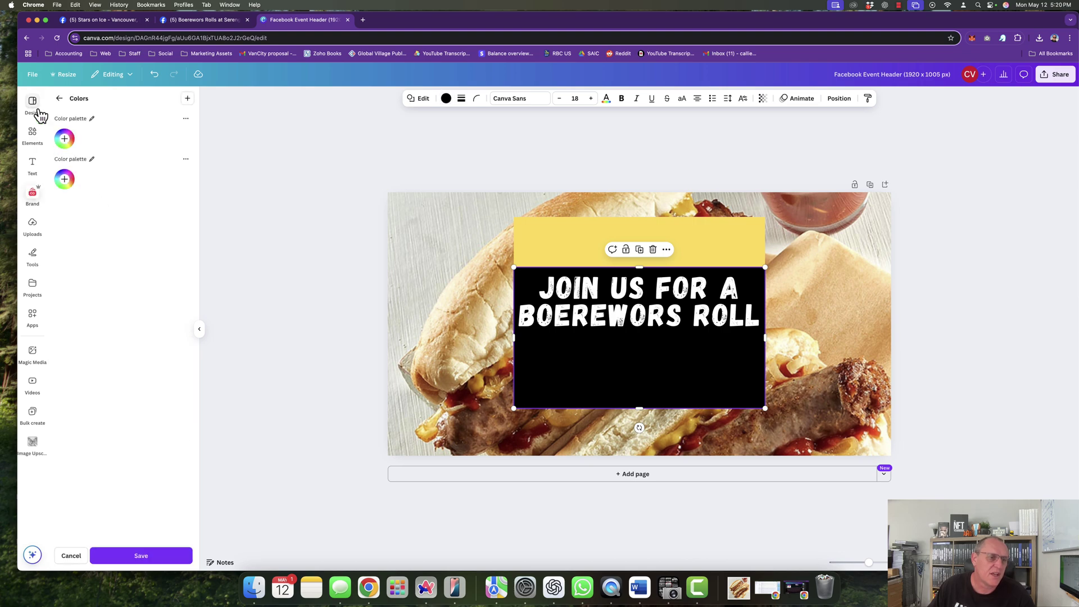
click(64, 139)
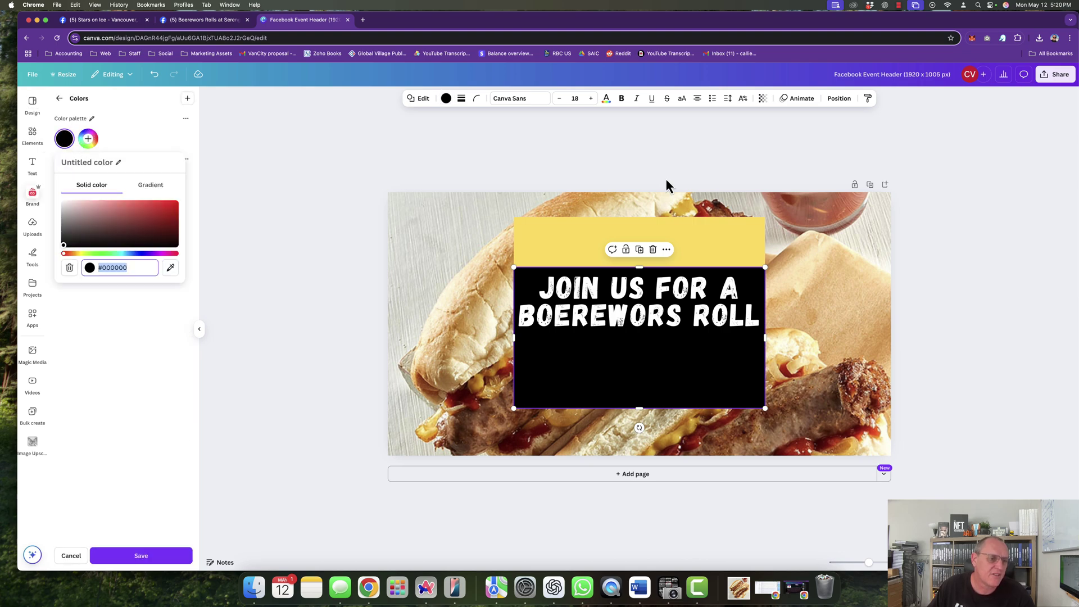
click(553, 587)
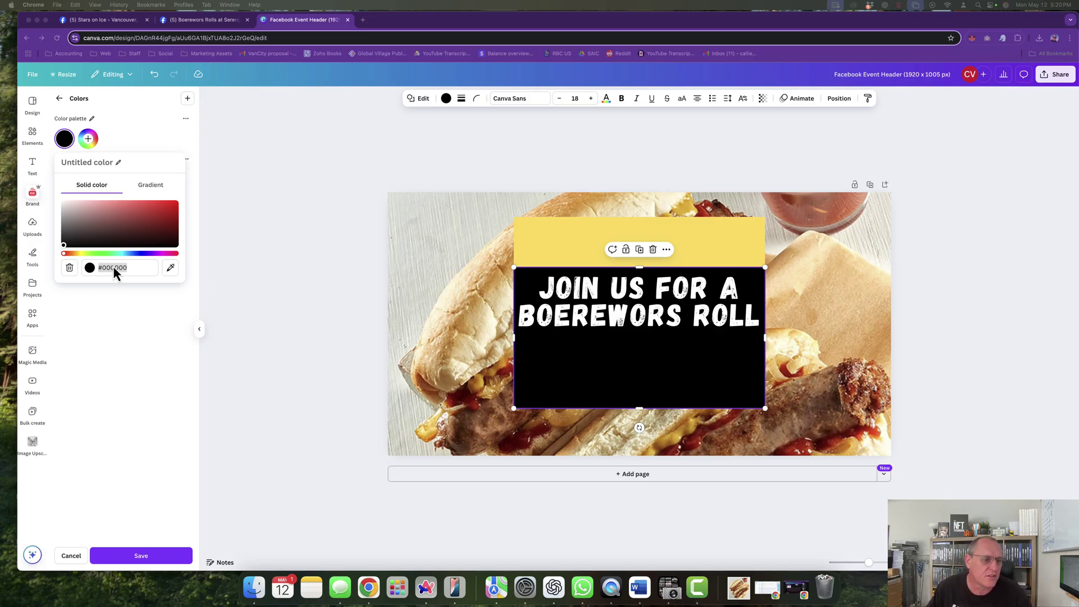
text(#007847)
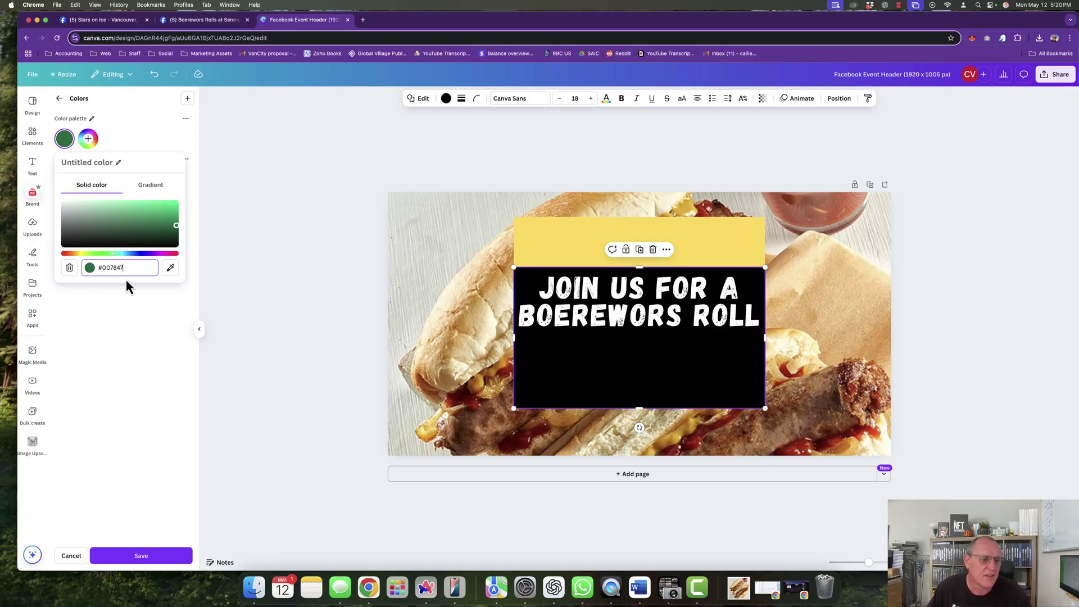
click(128, 300)
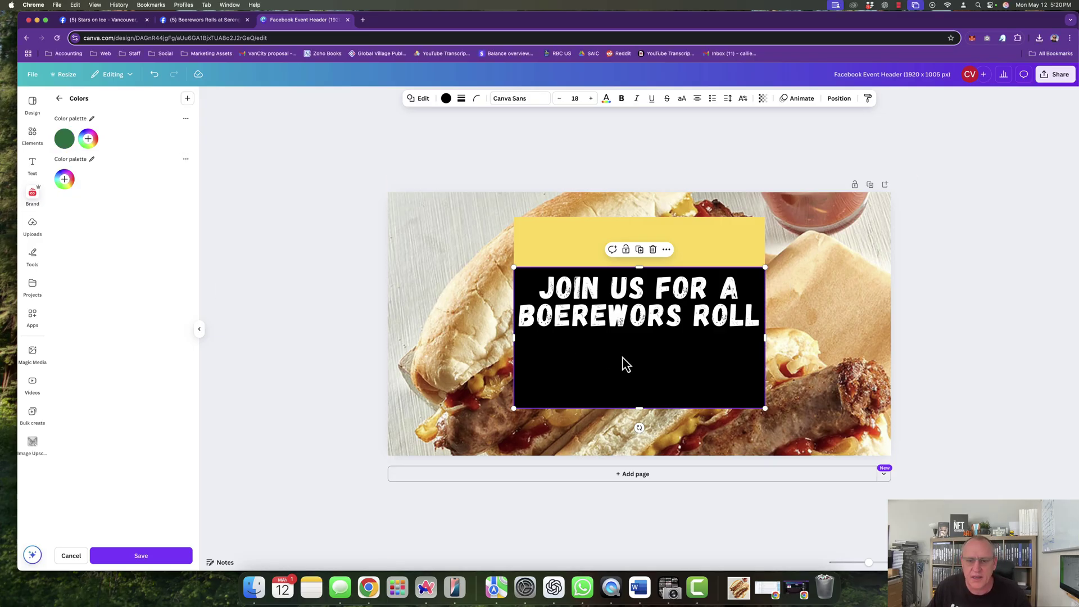
Step: Recolour the rectangle behind the heading to custom green #007847
click(1007, 323)
click(668, 374)
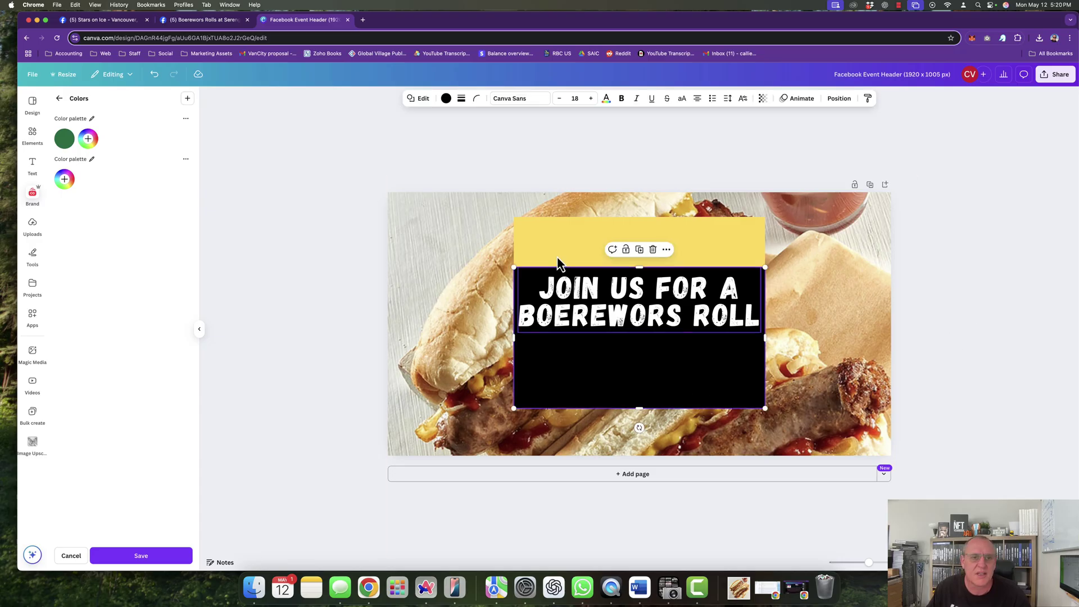
click(447, 101)
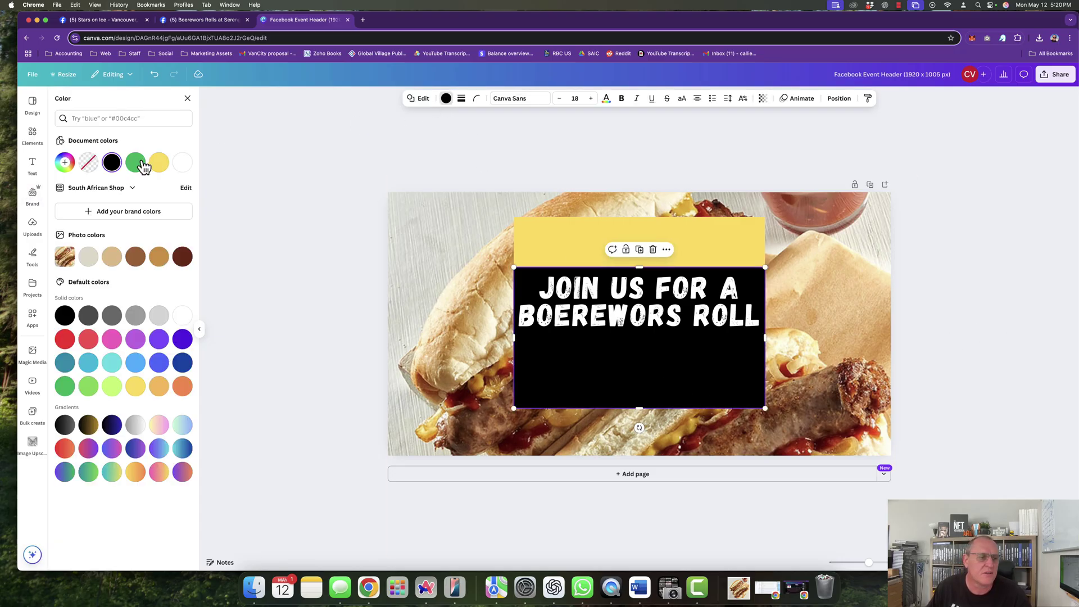
click(65, 162)
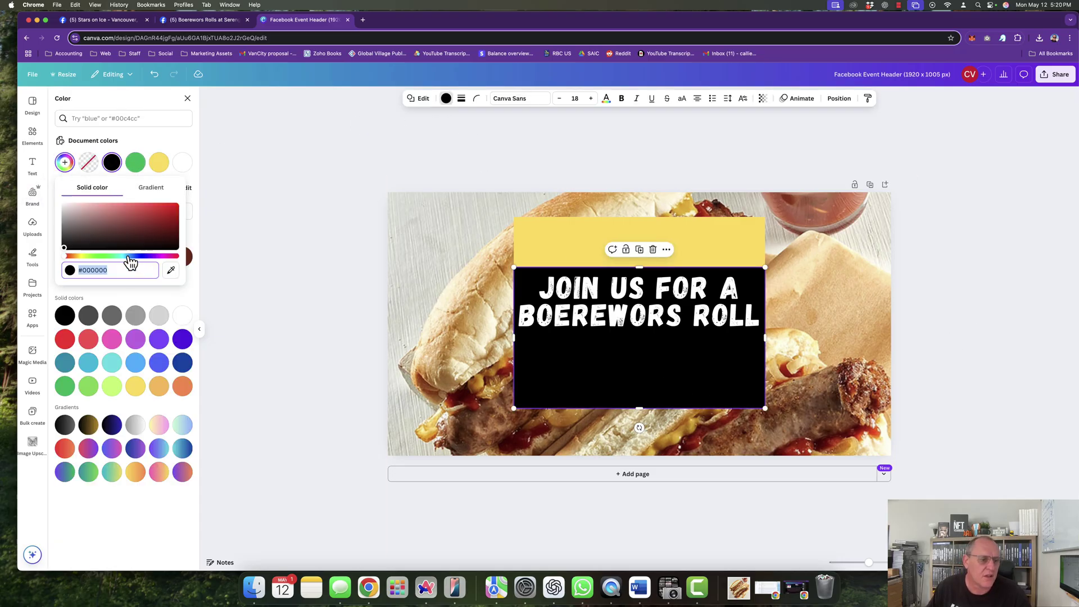
text(#007847)
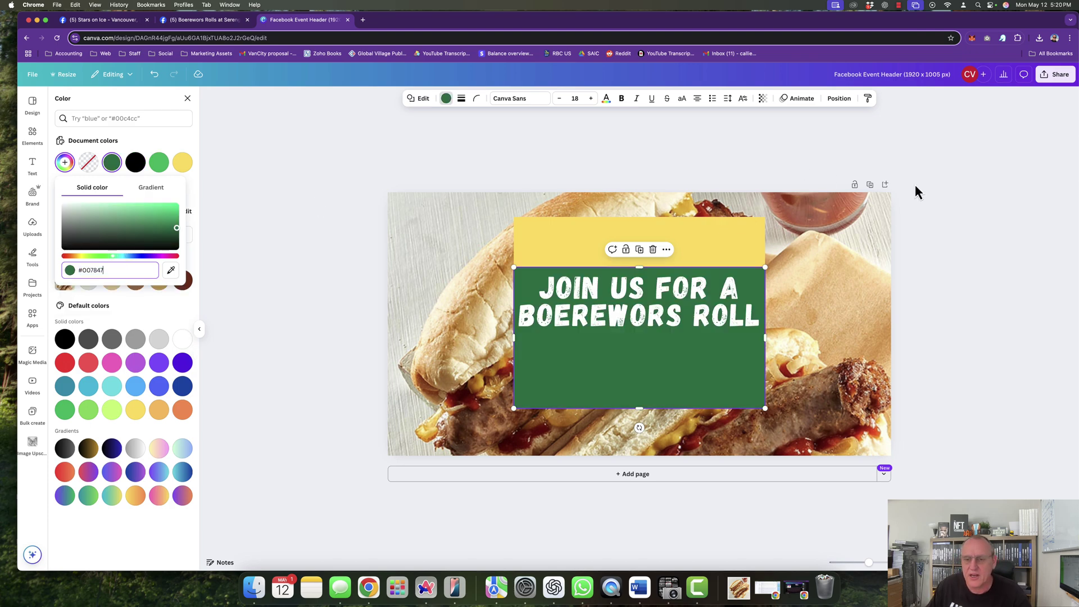
key(Return)
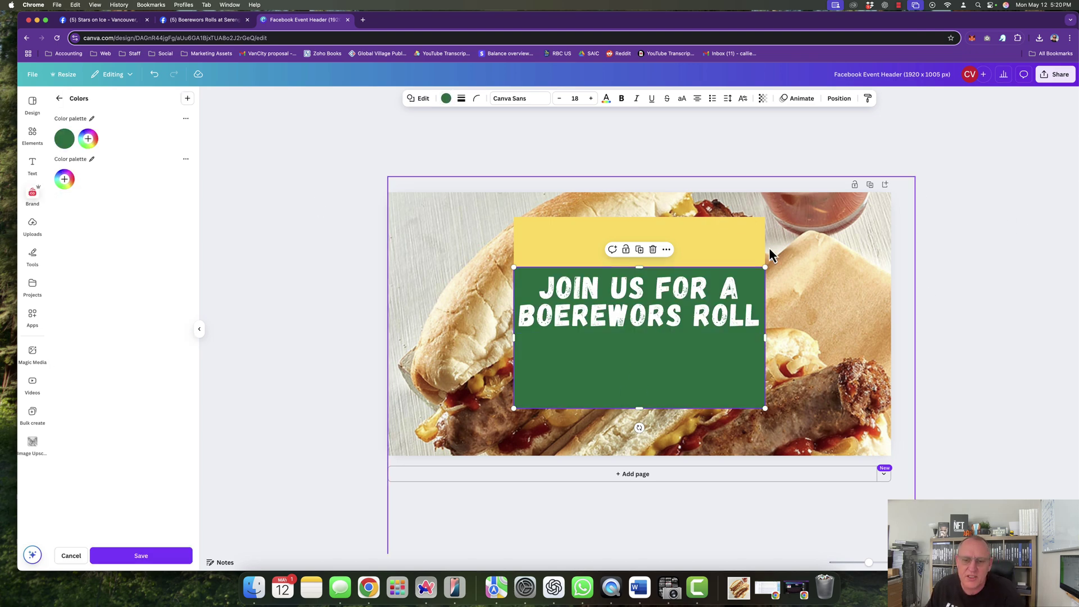
Step: Add a subheading text box and move it into the green box below the heading
click(32, 164)
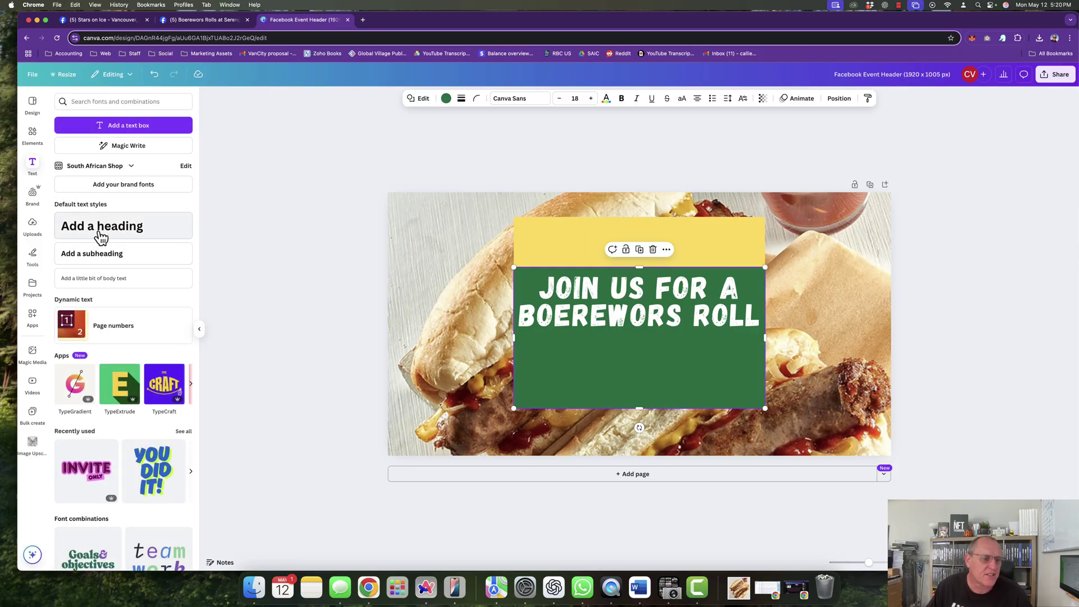
click(66, 256)
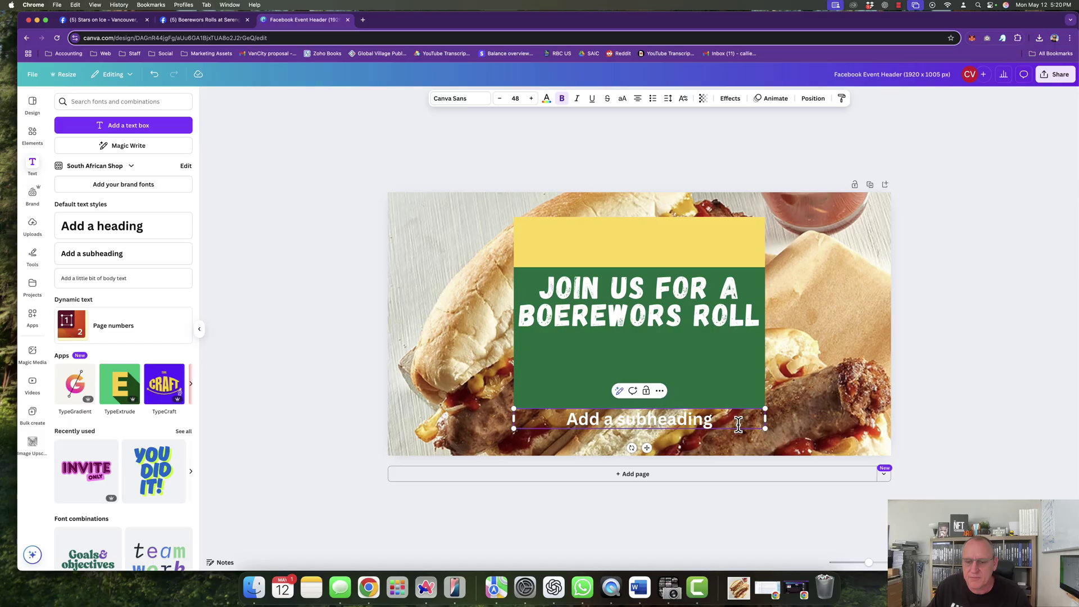
click(932, 396)
drag(613, 421, 614, 351)
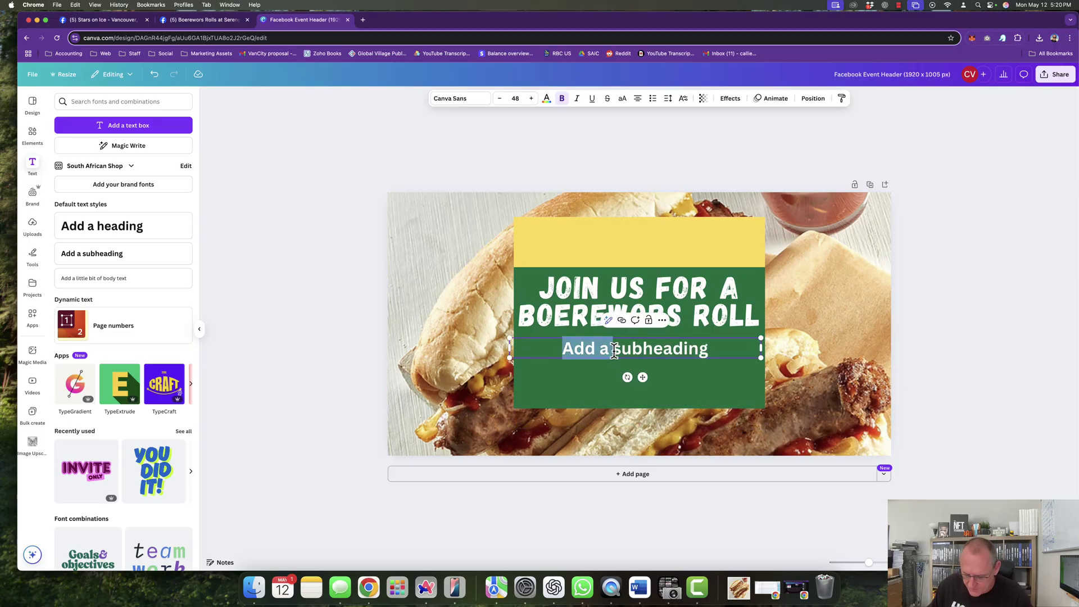
Step: Replace the placeholder with 'AT SERENGETI IN' and 'LANGLEY, BC' on two lines
triple_click(596, 349)
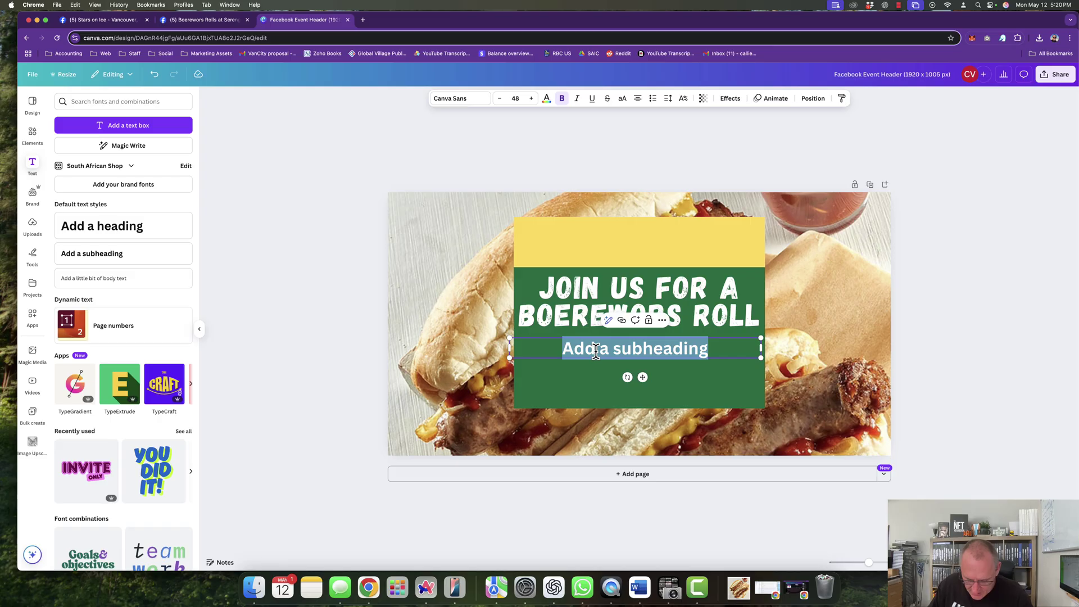
text(At Ser)
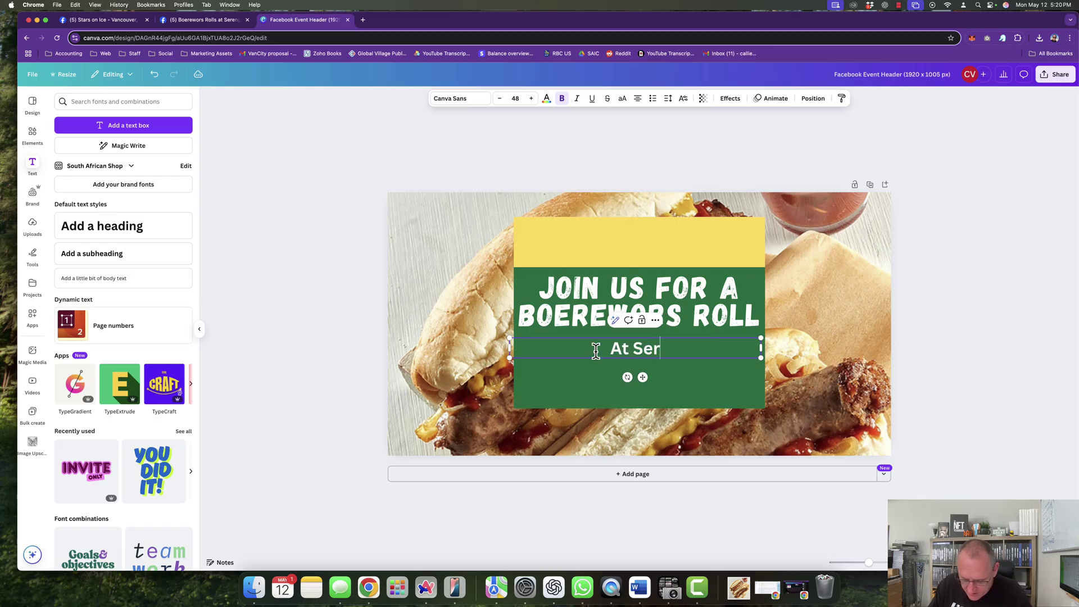
key(BackSpace)
key(BackSpace)
key(BackSpace)
key(BackSpace)
key(BackSpace)
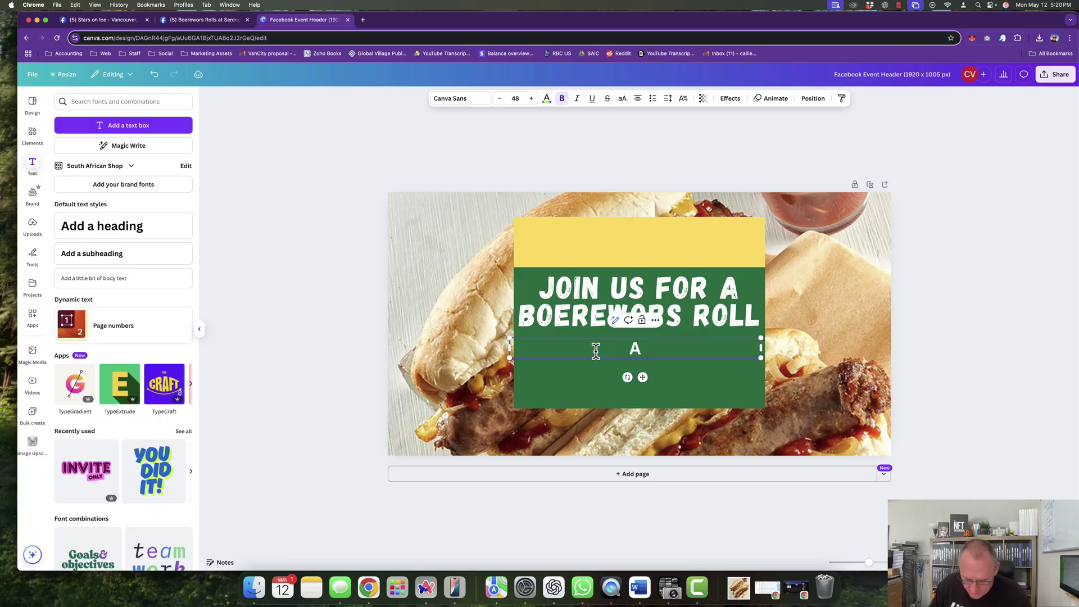
text(T SERENGE)
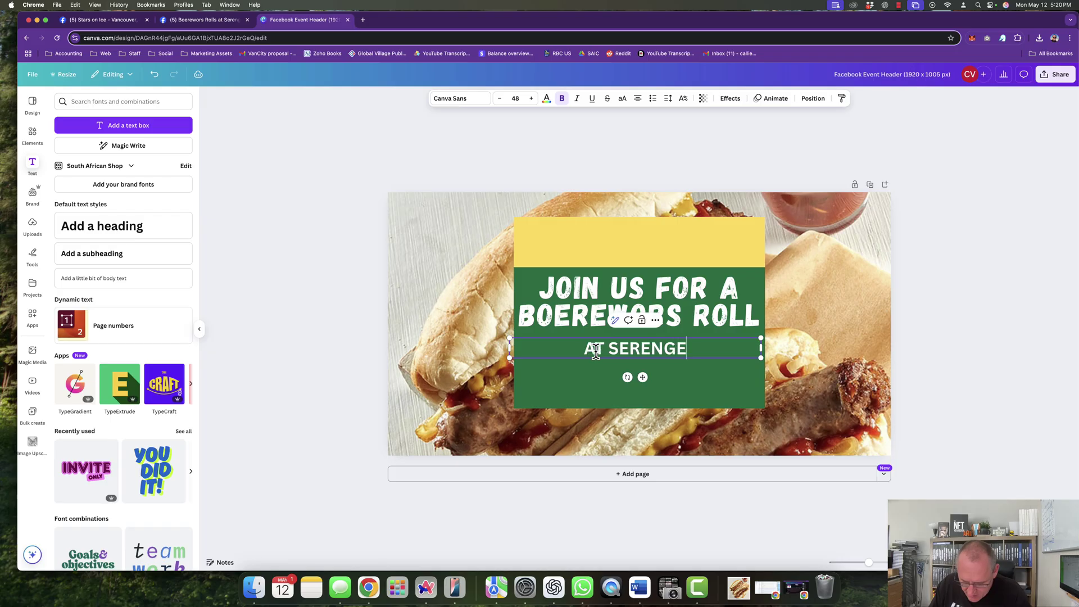
text(TI)
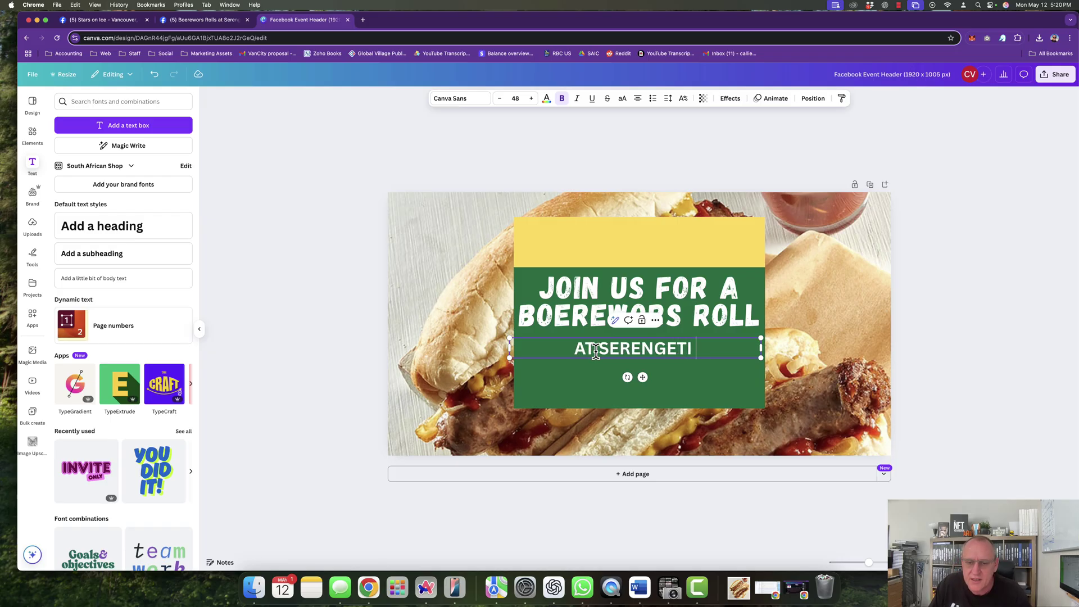
text( IN)
key(Return)
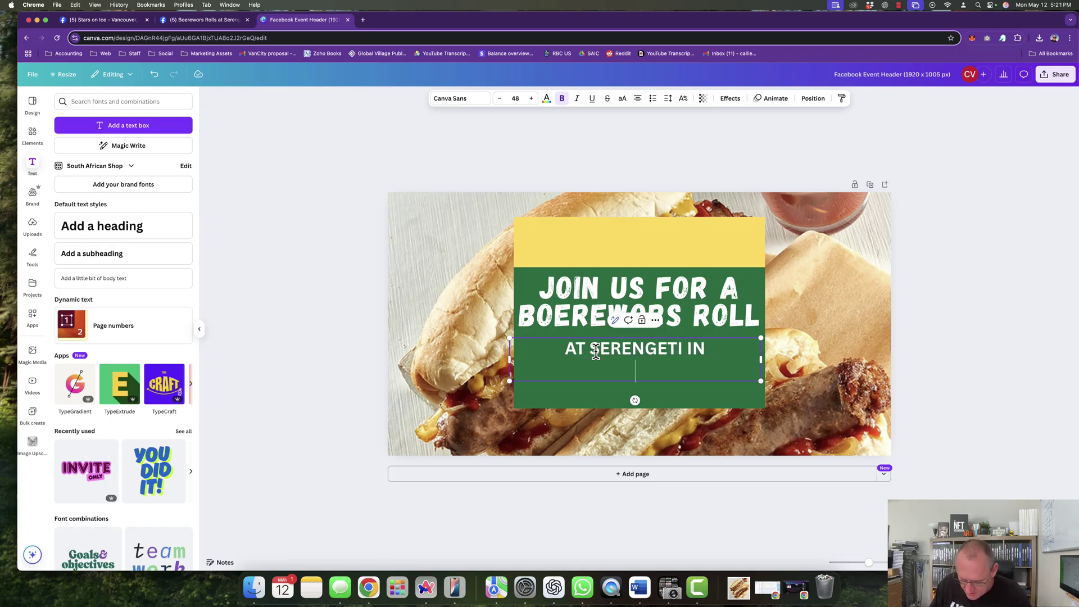
text(LANGLEY B)
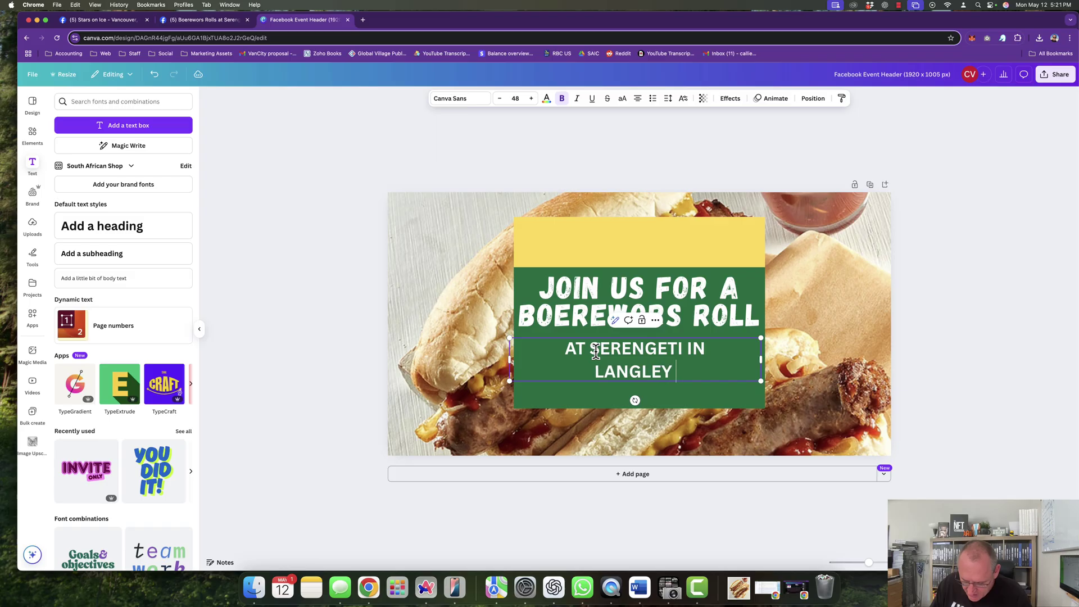
key(BackSpace)
key(BackSpace)
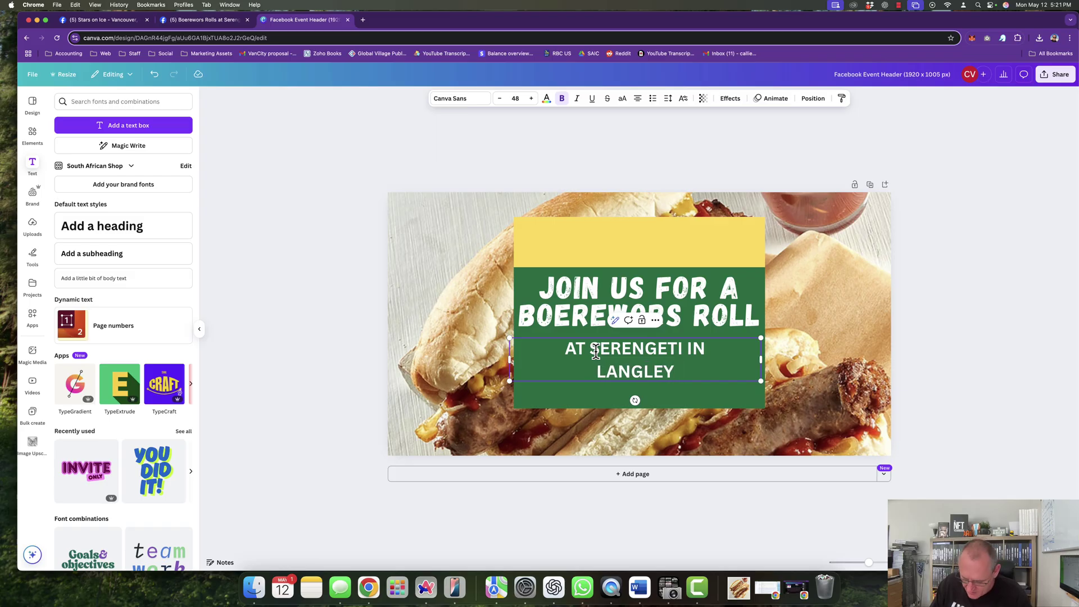
text(< BC)
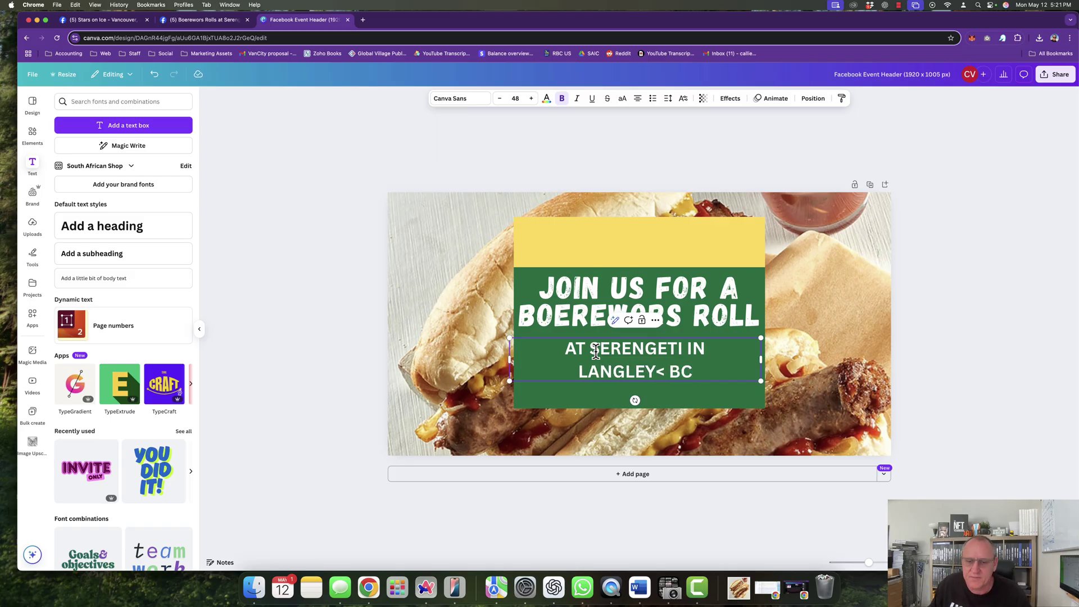
drag(661, 370, 655, 370)
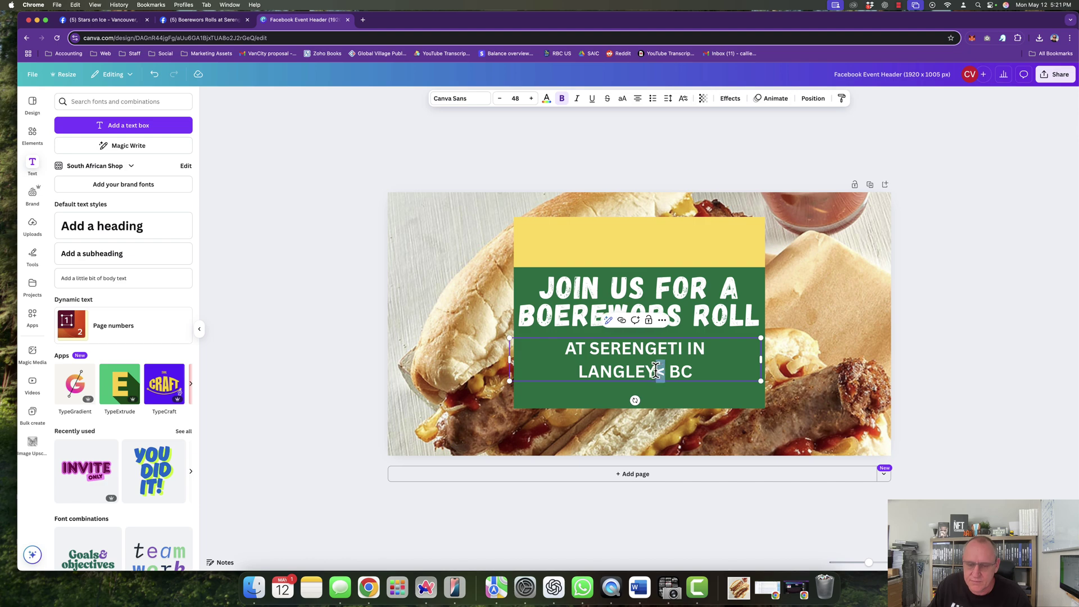
text(,)
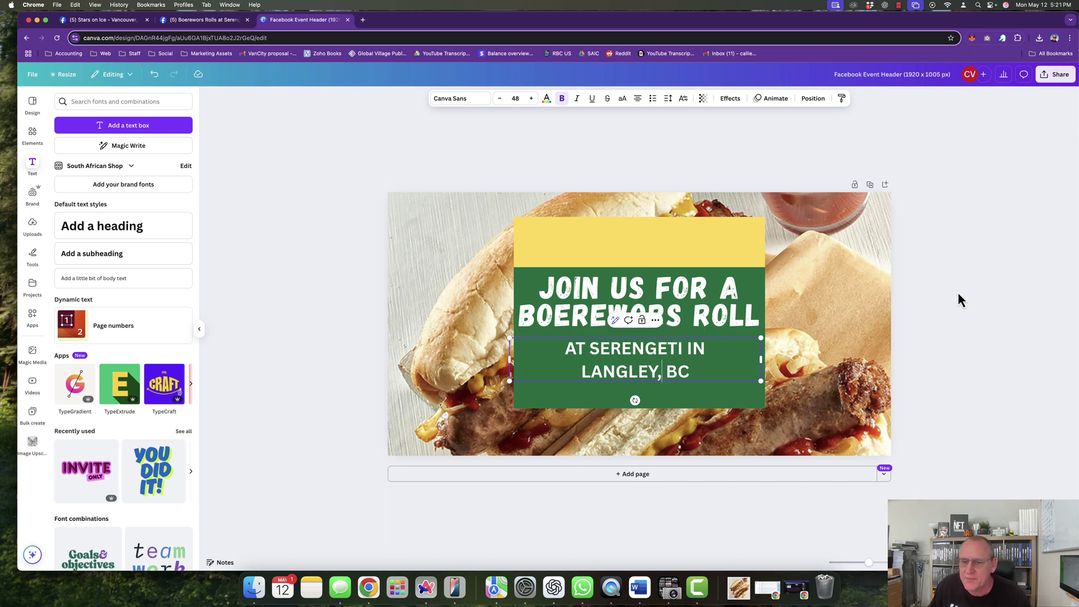
click(958, 304)
Step: Shift the subheading up slightly and tighten its line spacing to 1.04
drag(653, 357, 650, 349)
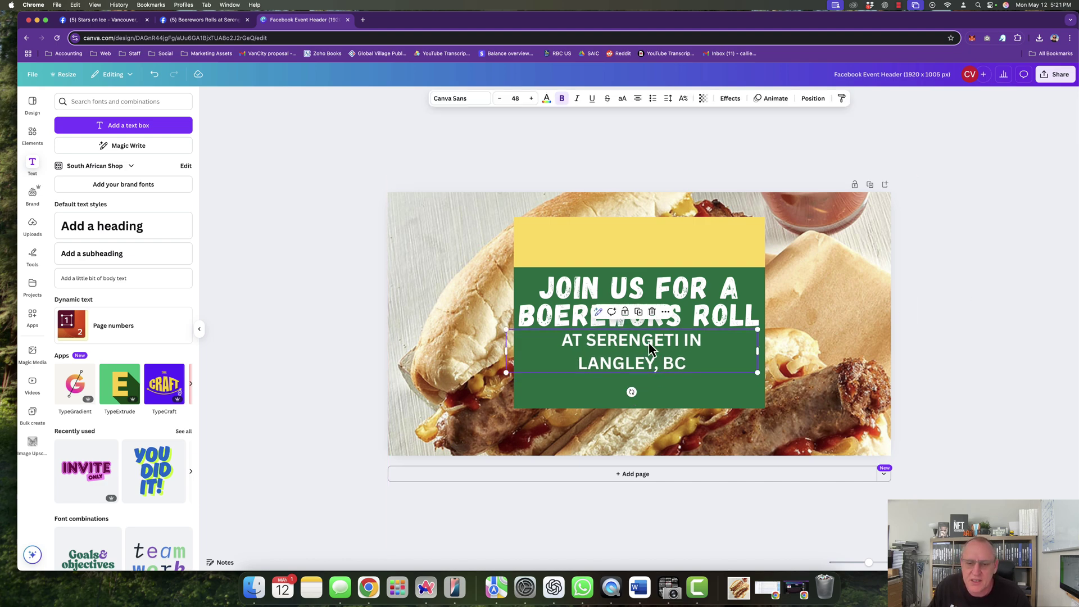
click(668, 98)
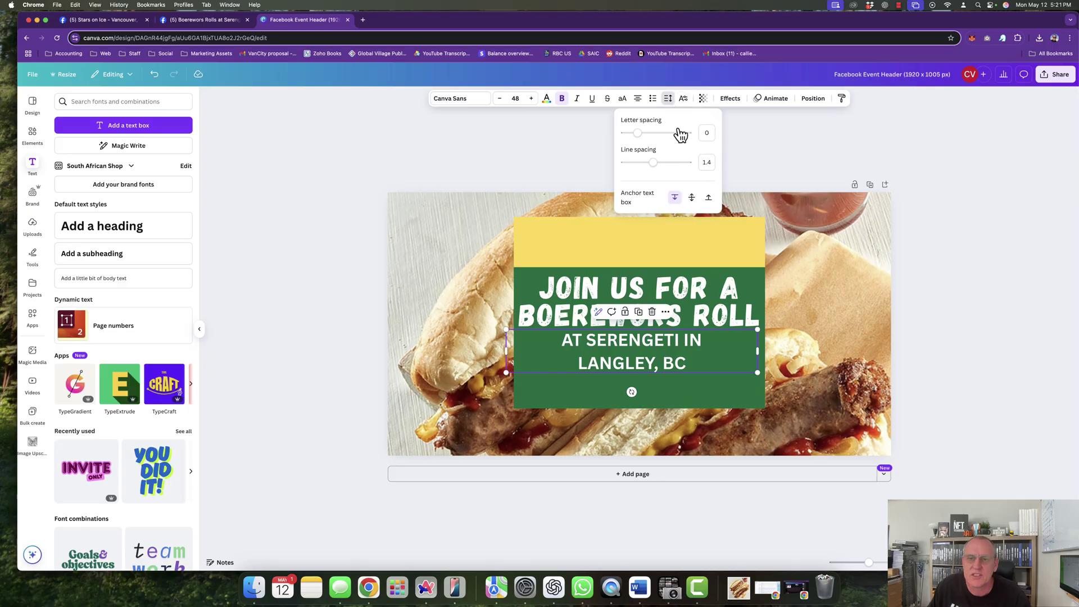
drag(653, 165, 640, 165)
Step: Nudge the subheading back into place and colour all its text #FFB915
click(940, 239)
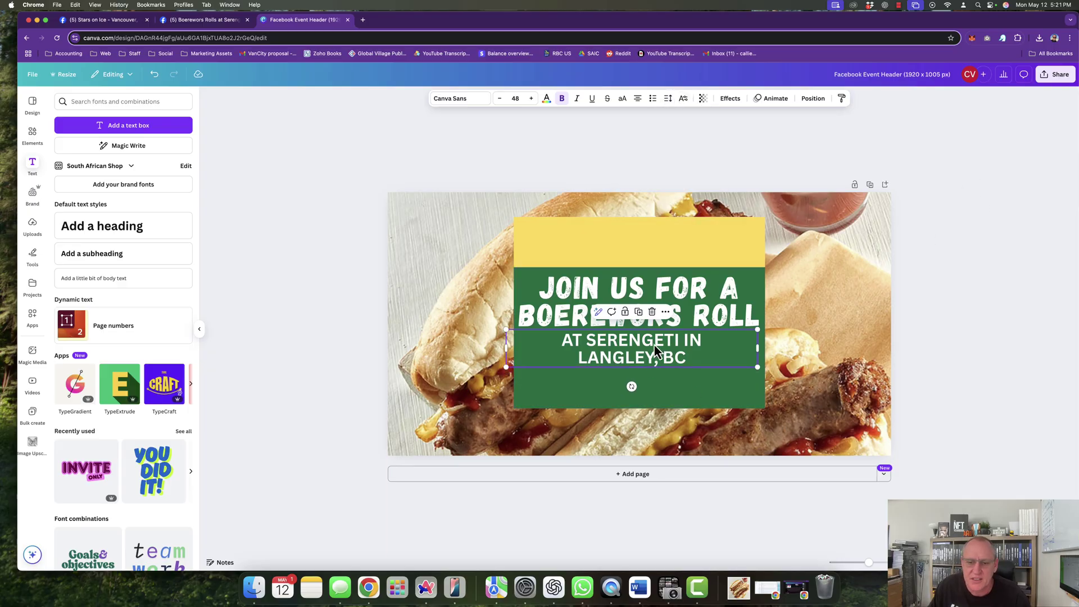
drag(655, 347, 663, 346)
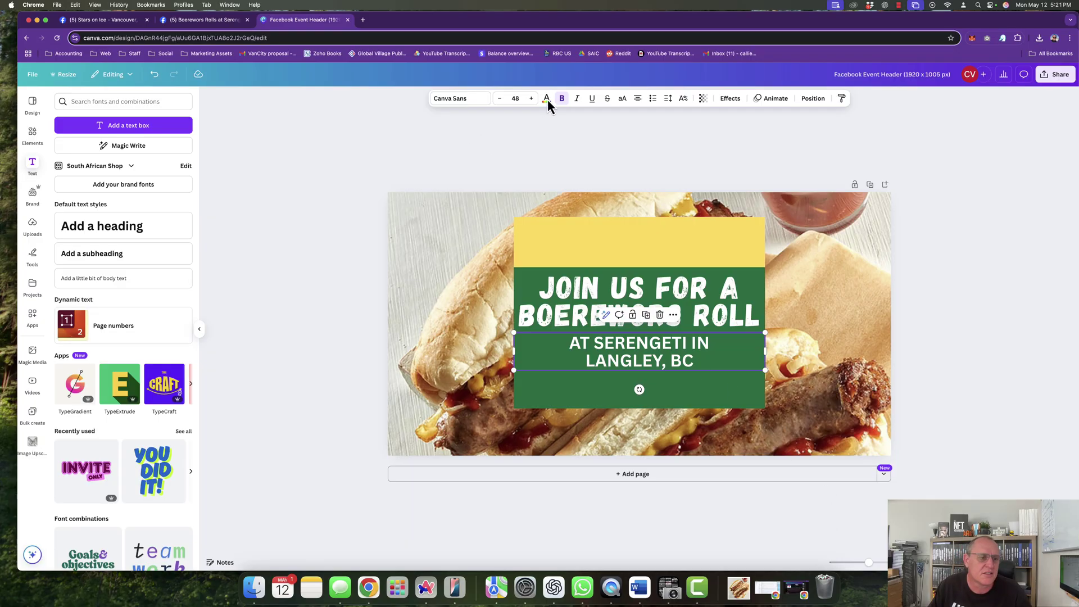
click(712, 349)
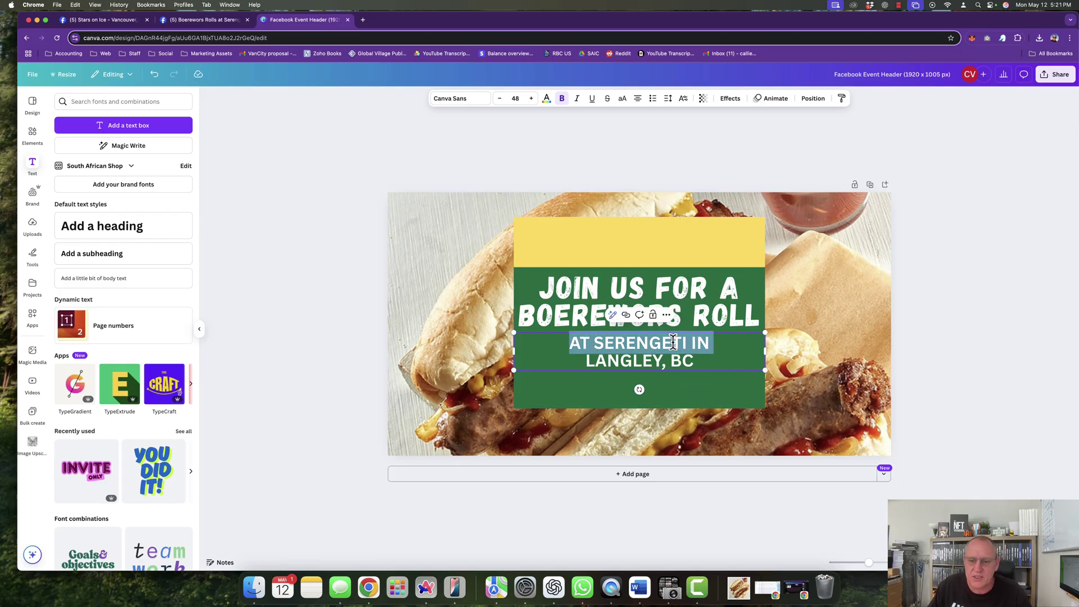
drag(696, 370, 547, 343)
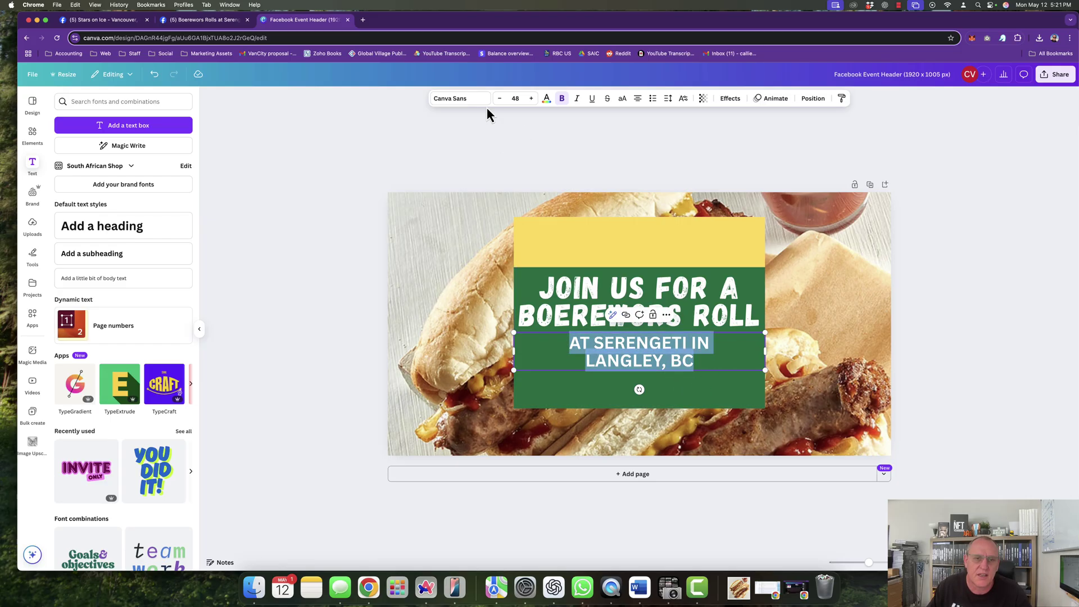
click(547, 99)
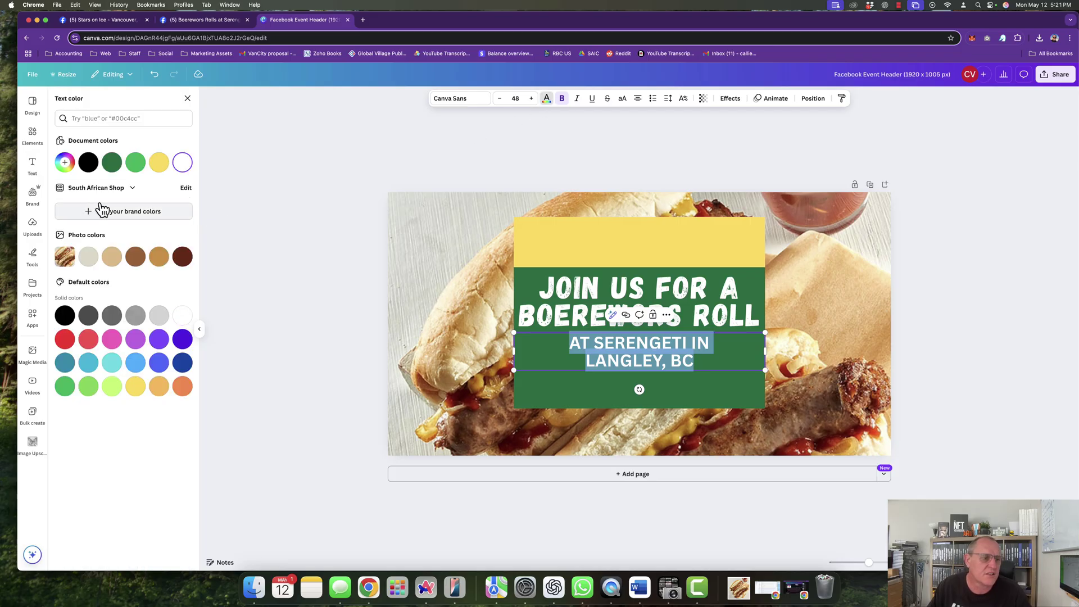
click(65, 163)
text(#FFB915)
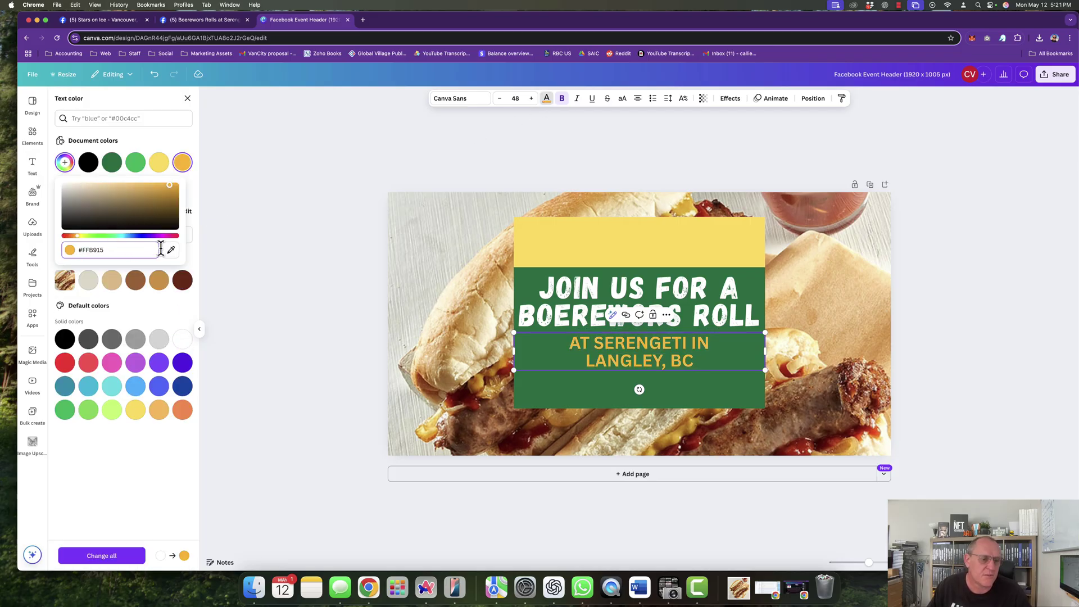
key(Escape)
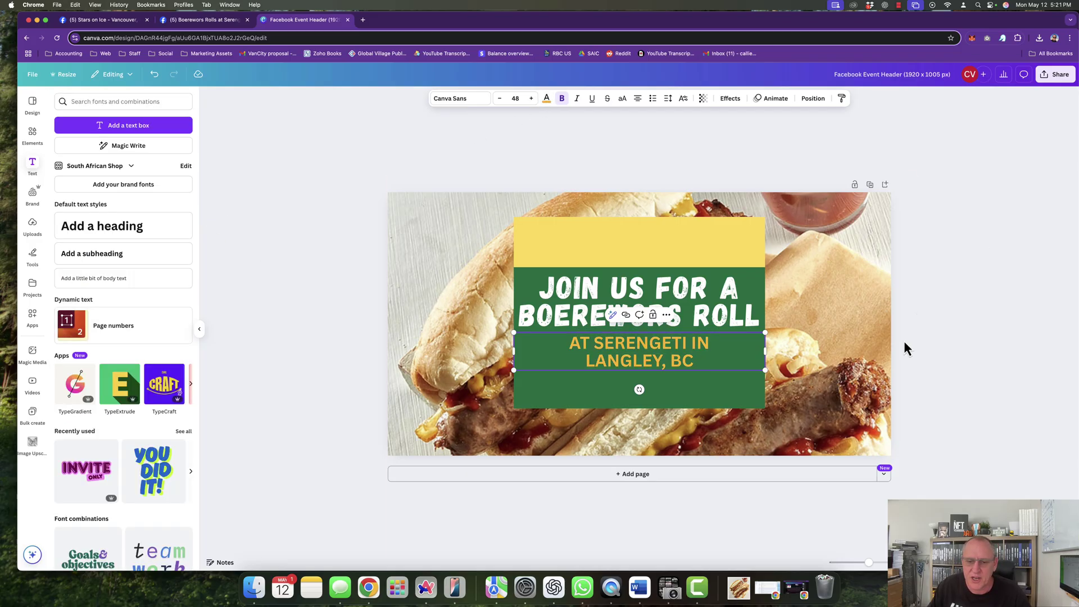
click(959, 234)
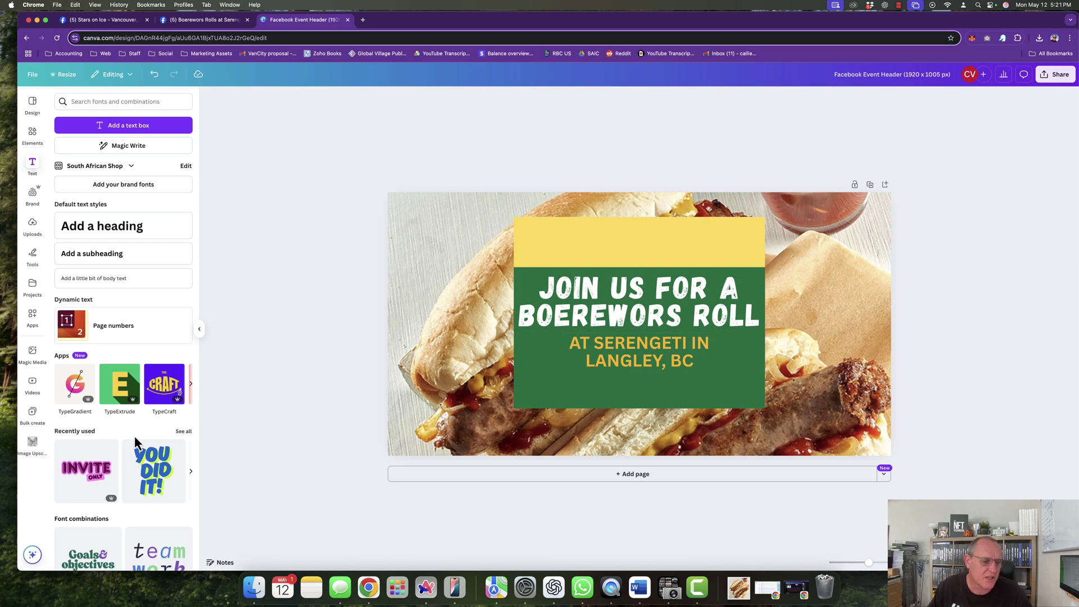
Step: Add the uploaded SAIC logo, shrink it, and place it at the green box's lower left
click(33, 230)
drag(93, 263, 505, 366)
drag(754, 350, 577, 389)
drag(534, 420, 571, 398)
drag(616, 366, 594, 393)
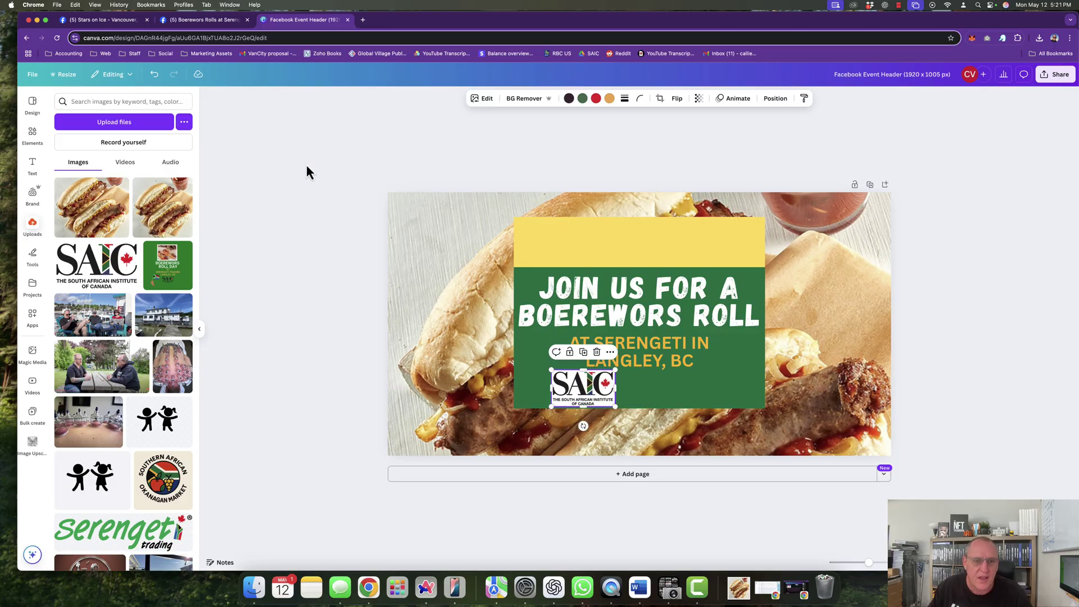
Step: Round the SAIC logo's corners to 18
click(640, 99)
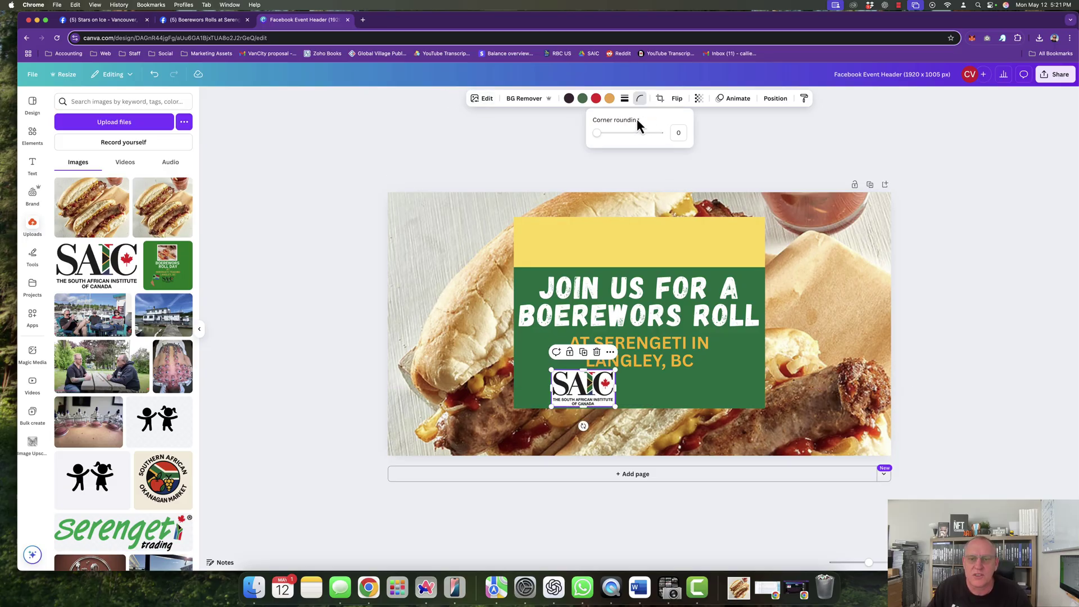
drag(597, 133, 615, 138)
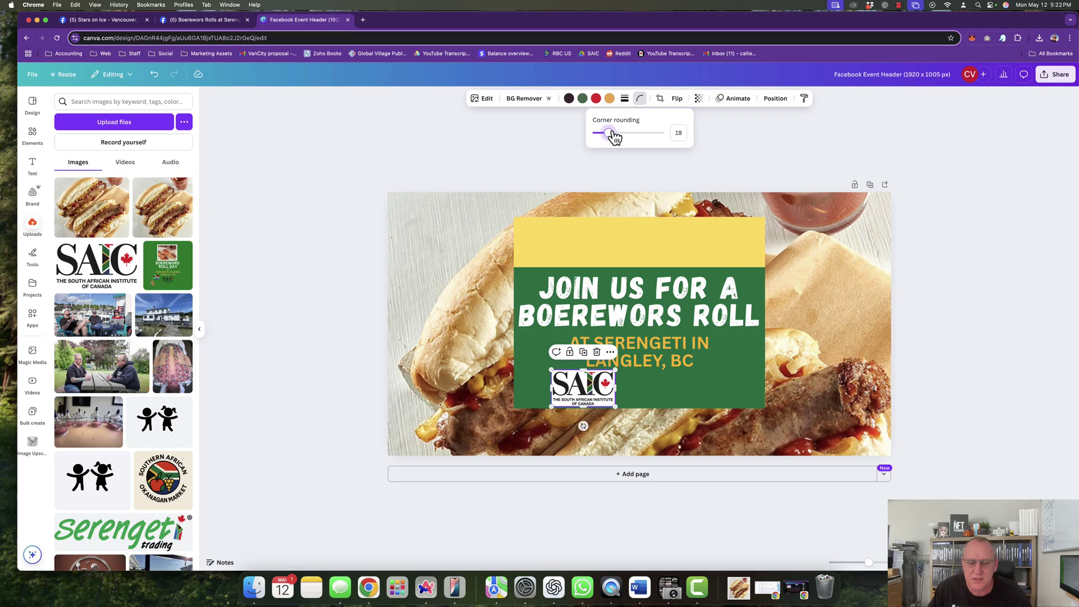
click(837, 163)
scroll(128, 374, down, 10)
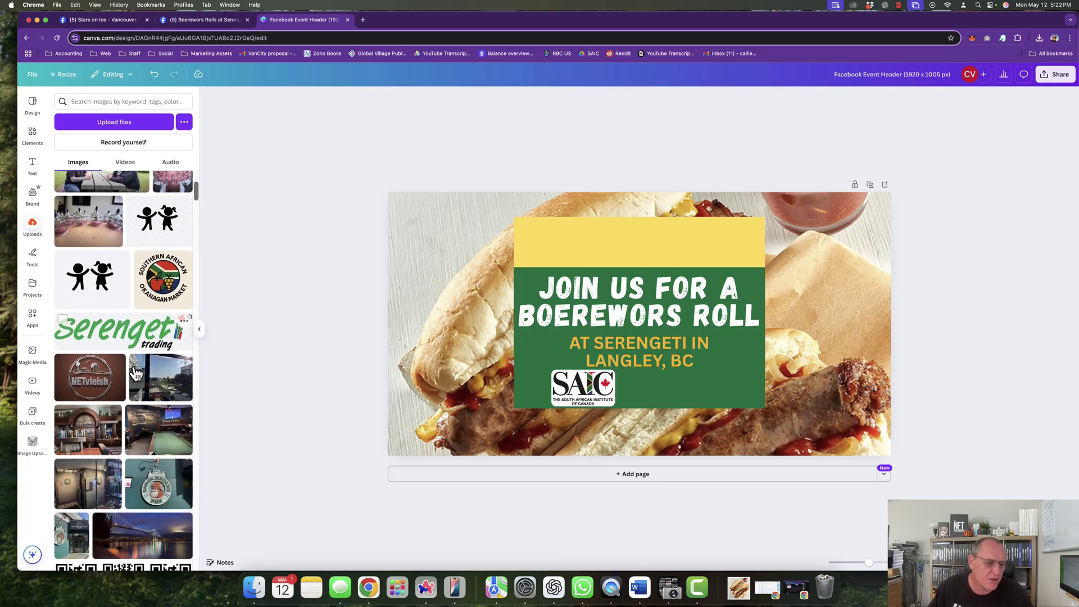
scroll(128, 373, down, 10)
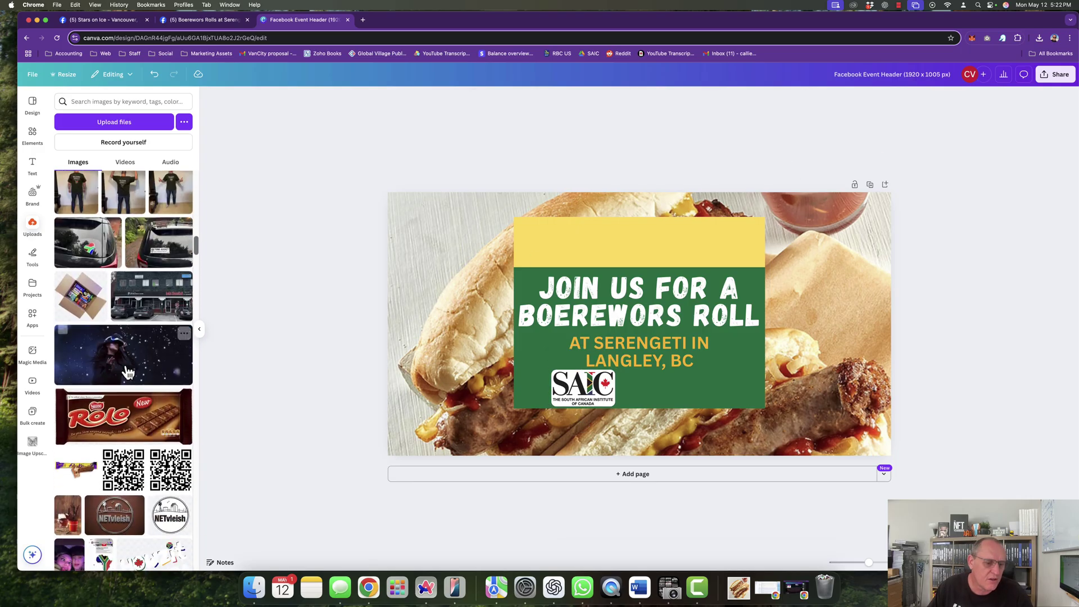
scroll(128, 374, down, 3)
Step: Add the Howzit Canada graphic and a white SAIC logo, replacing the older SAIC logo
click(147, 337)
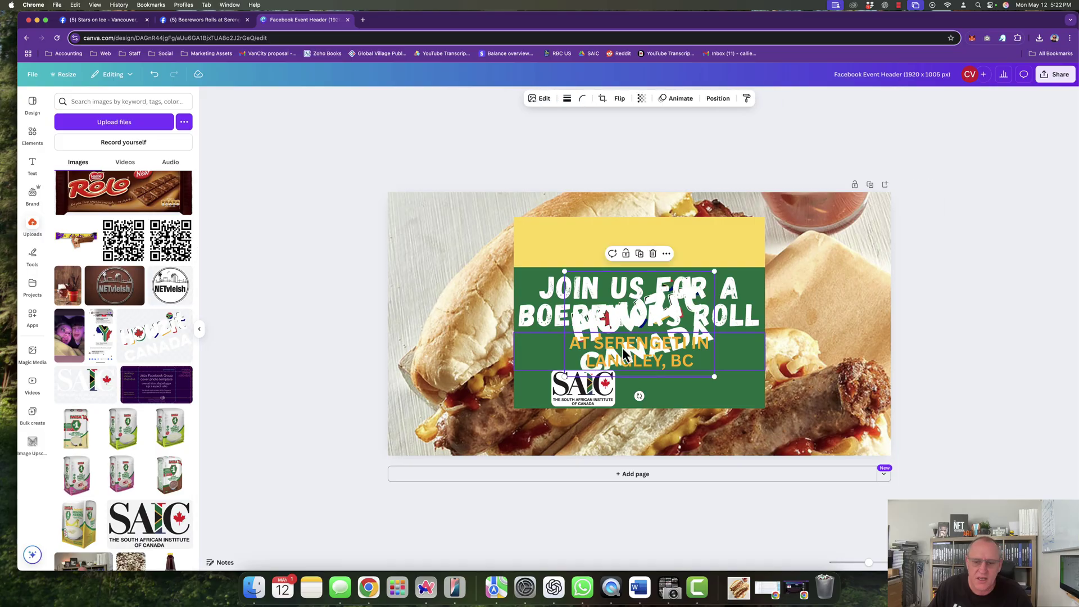
drag(631, 342, 703, 362)
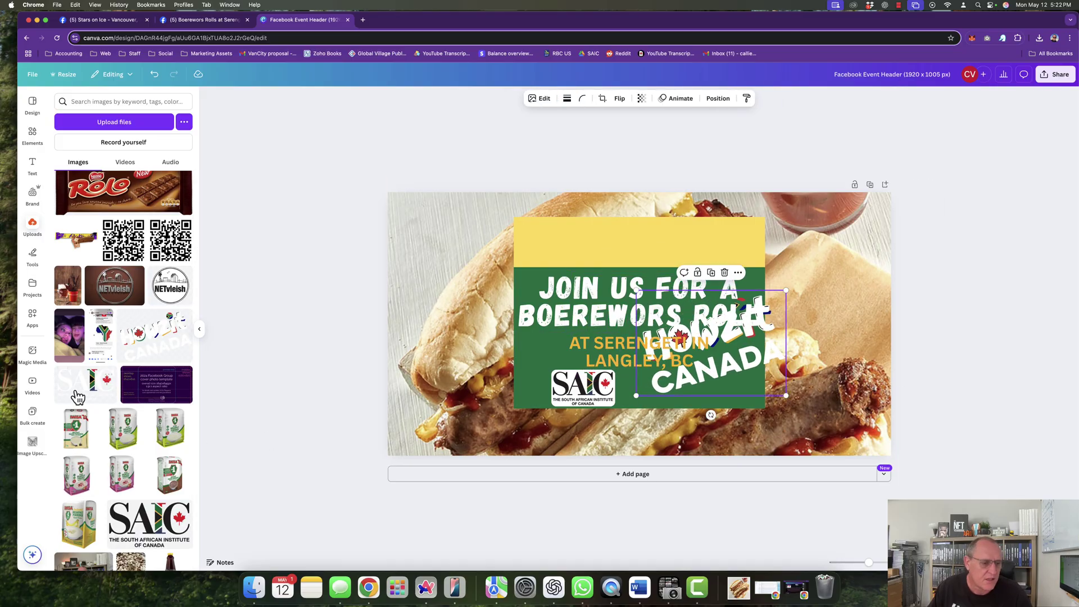
click(94, 392)
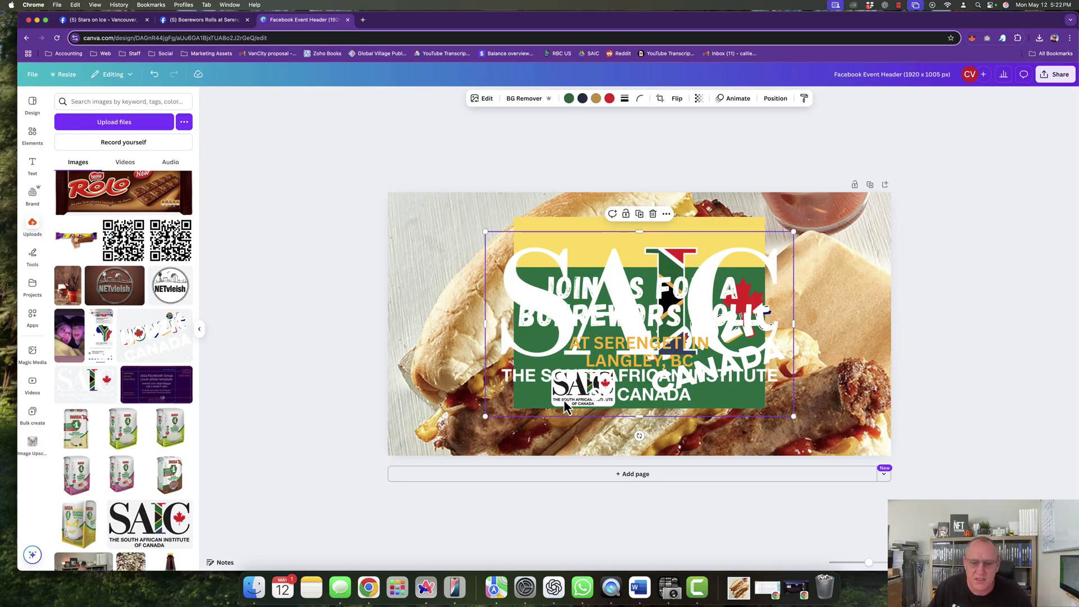
drag(793, 231, 585, 397)
click(596, 387)
key(Delete)
Step: Resize the Howzit Canada logo and line it up beside the SAIC logo
click(753, 343)
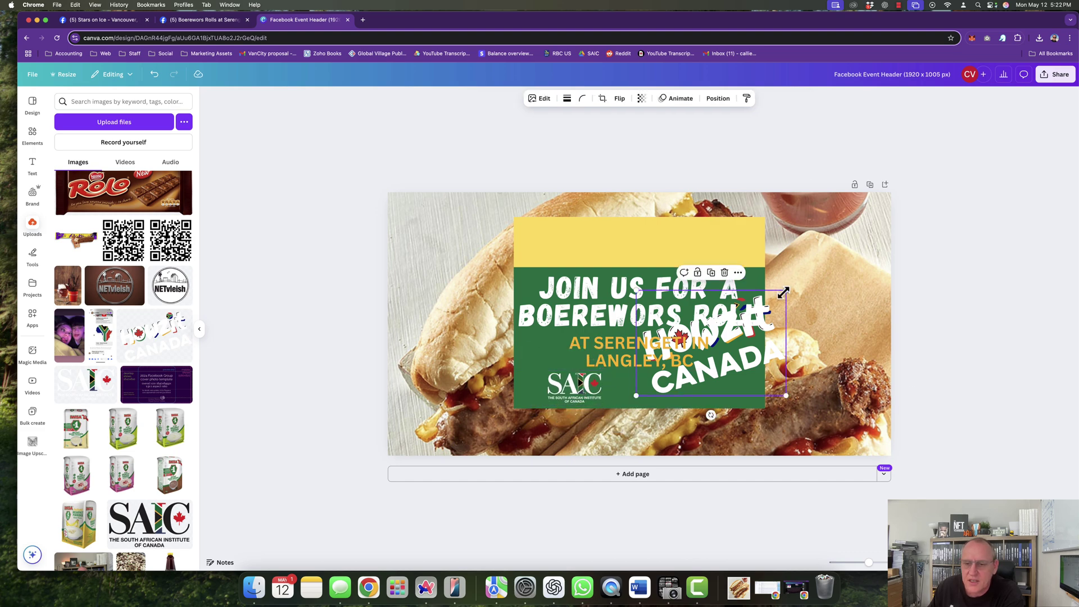
drag(784, 292, 699, 351)
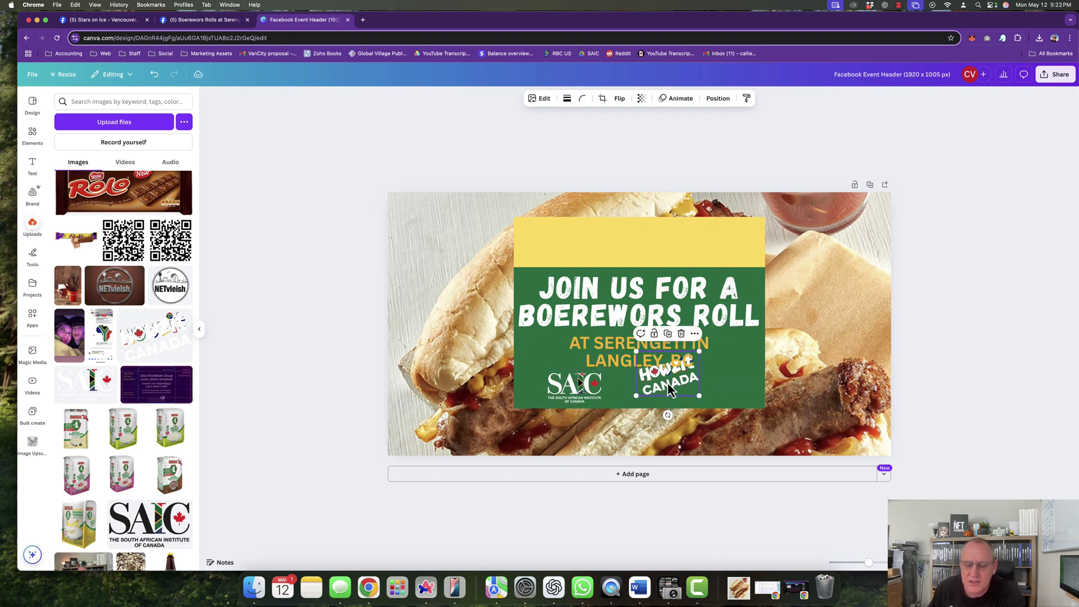
drag(669, 388, 694, 399)
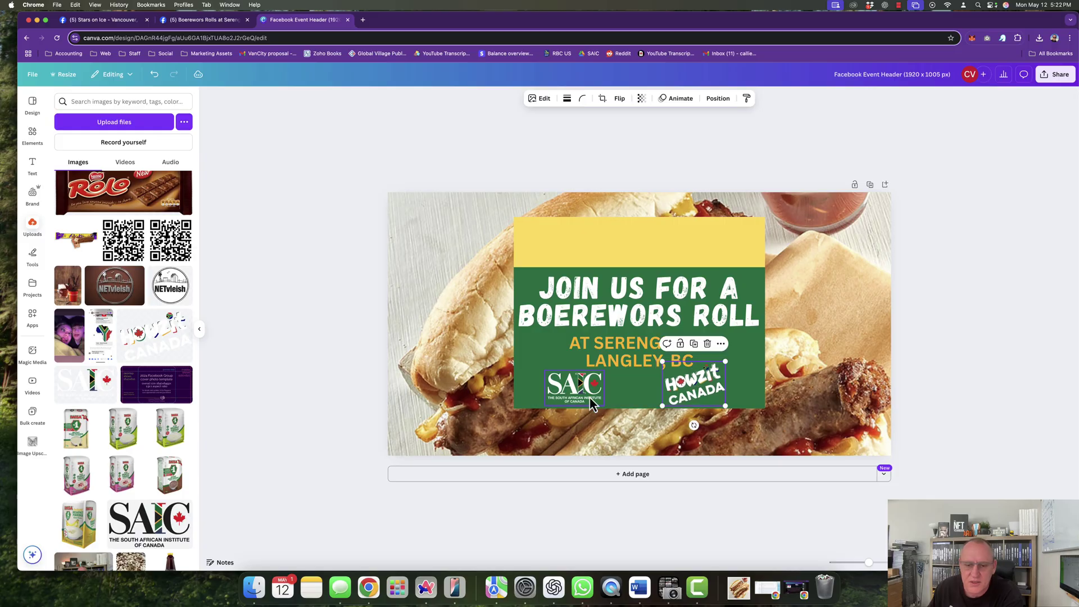
drag(592, 403, 601, 387)
click(679, 386)
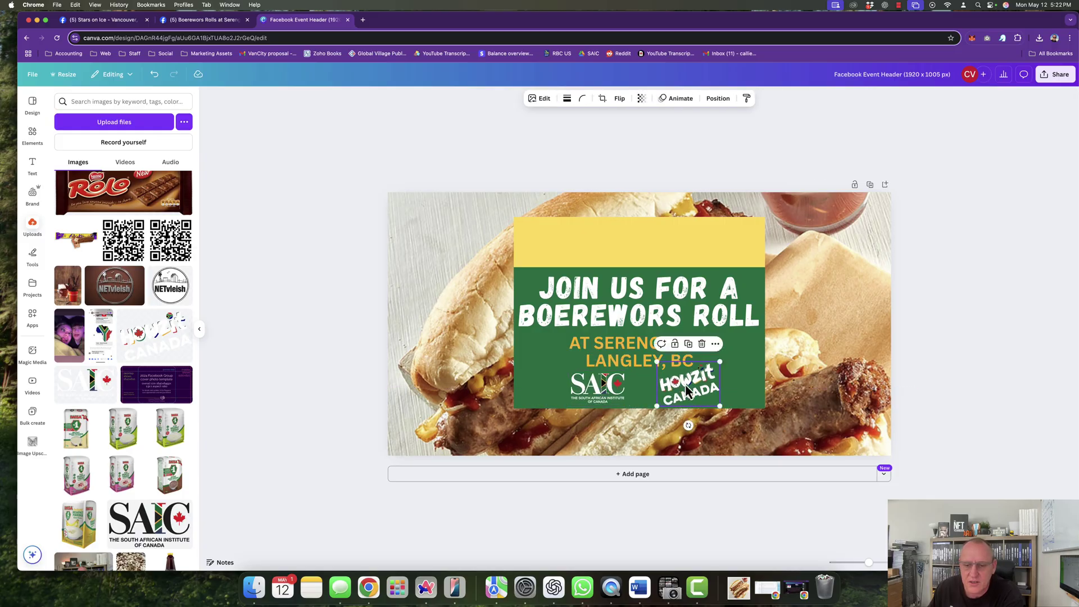
click(993, 310)
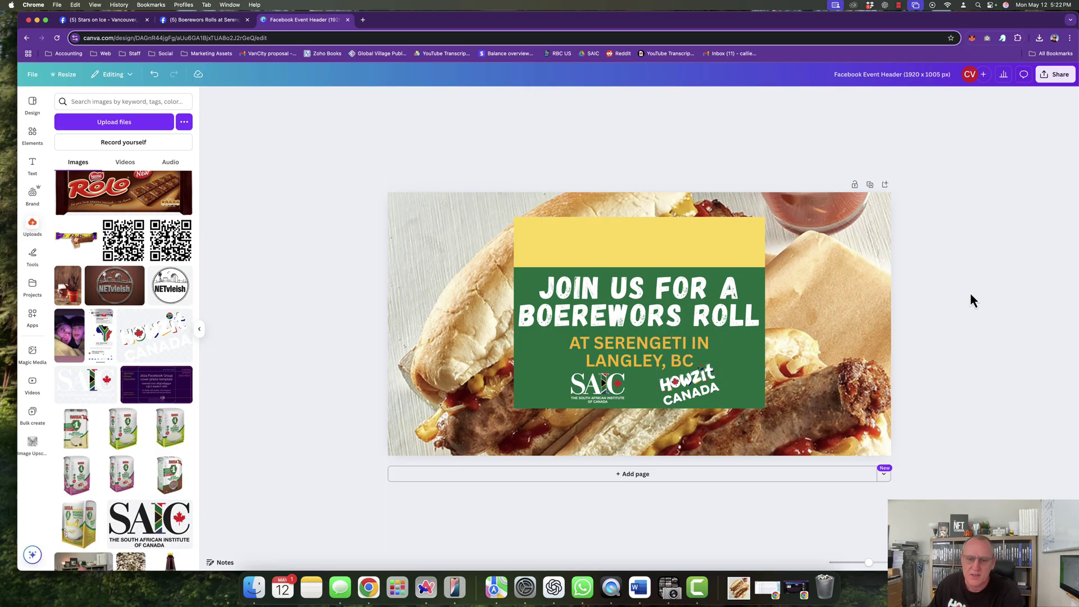
Step: Delete the yellow box above the title and nudge the title and subtitle up
click(692, 235)
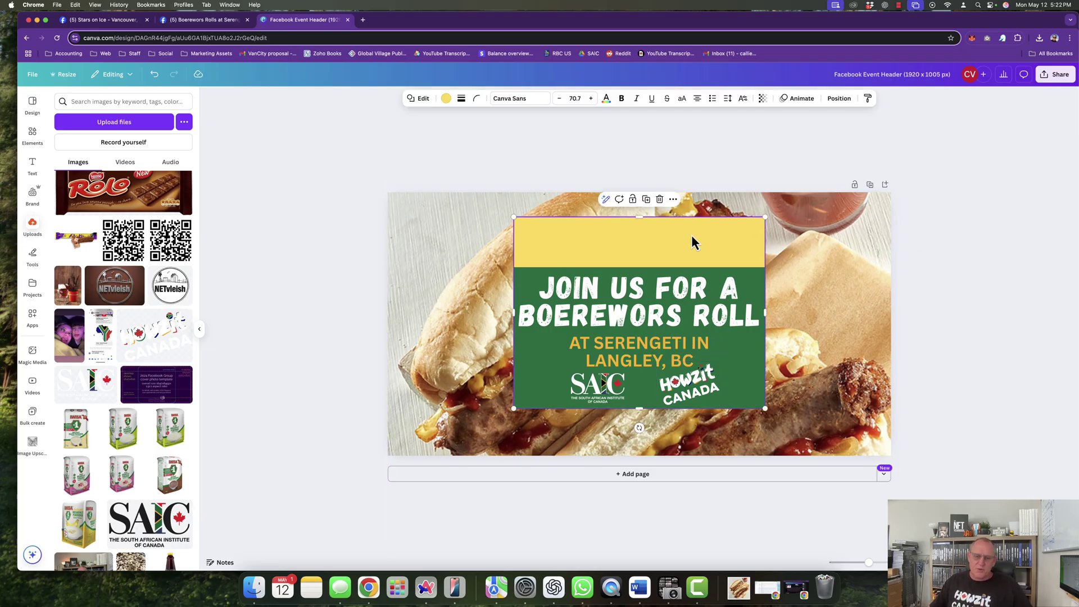
key(Delete)
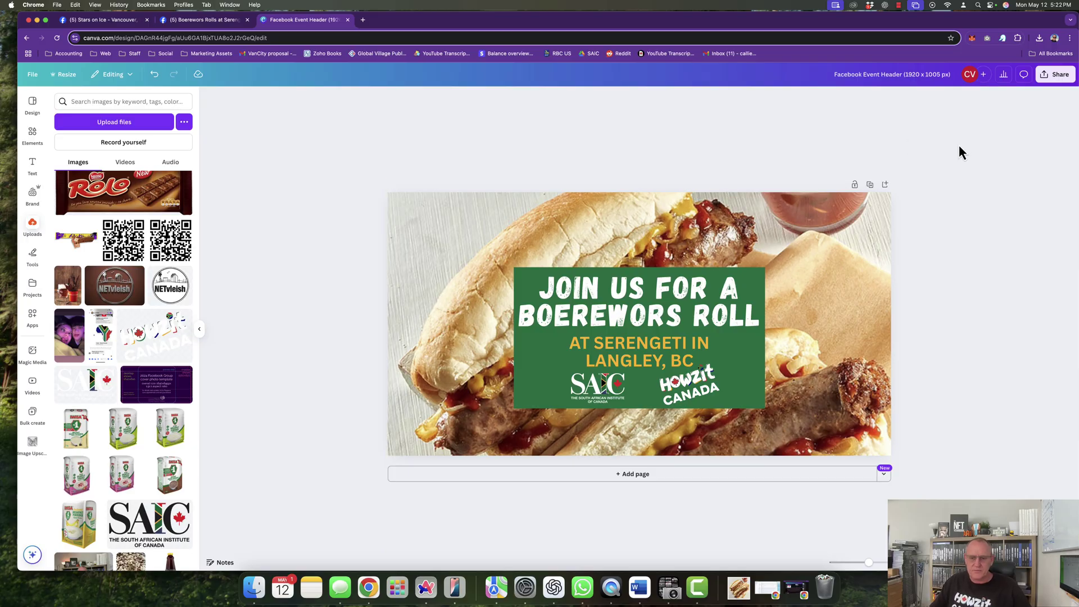
drag(696, 294, 696, 290)
click(1038, 265)
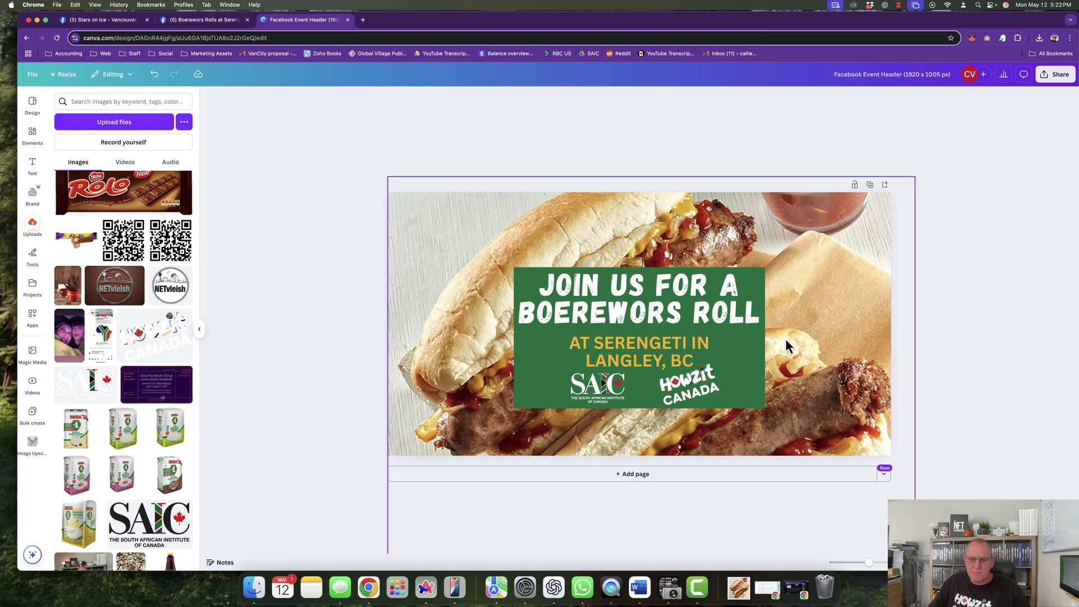
drag(670, 348, 672, 341)
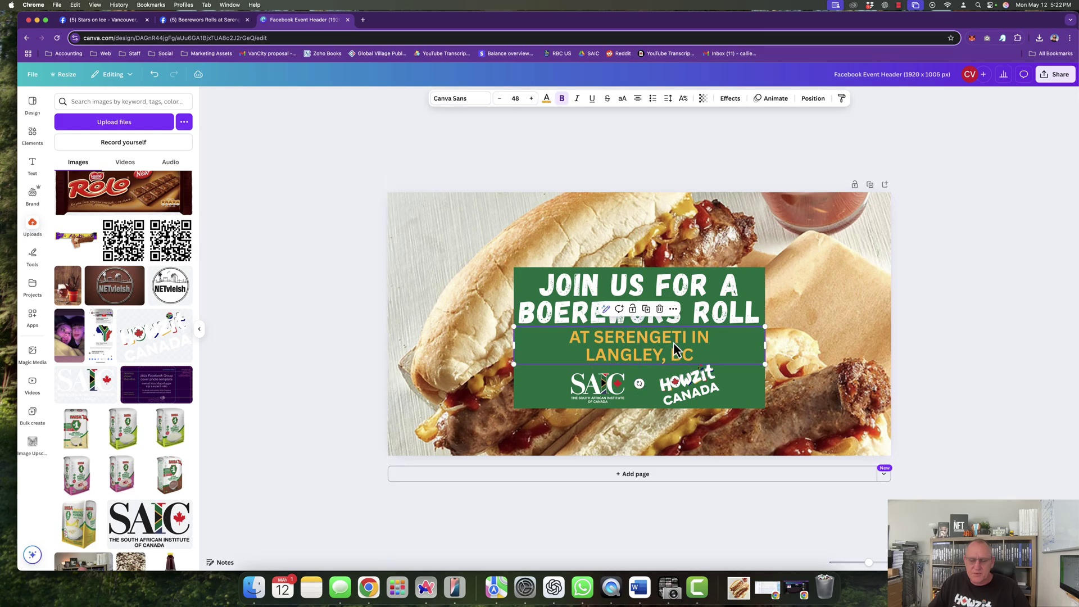
click(966, 283)
Step: Enlarge both the Howzit Canada and SAIC logos slightly
click(687, 386)
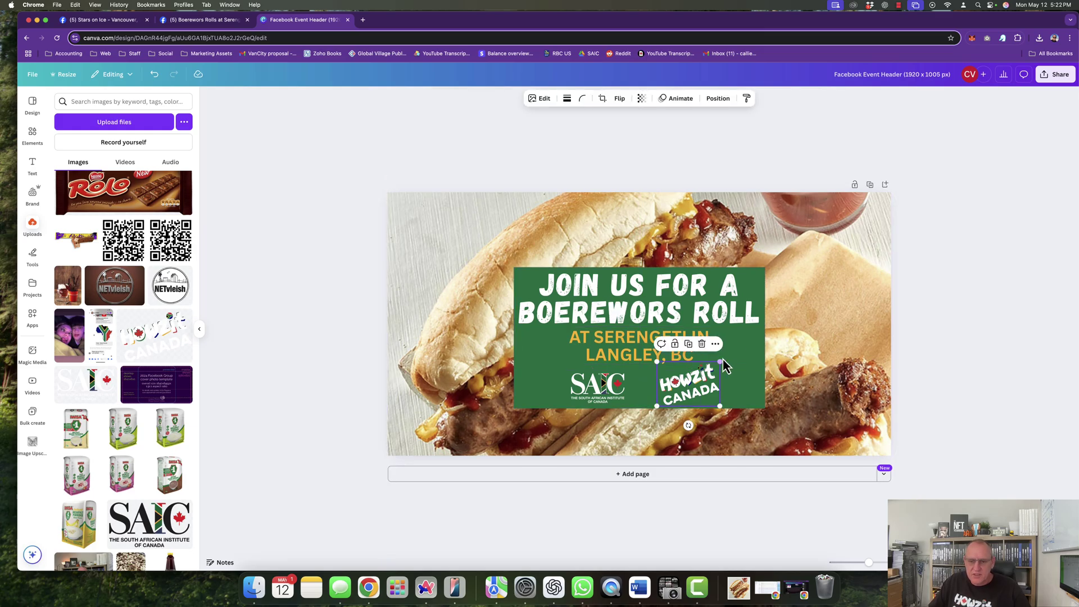
drag(722, 363, 730, 353)
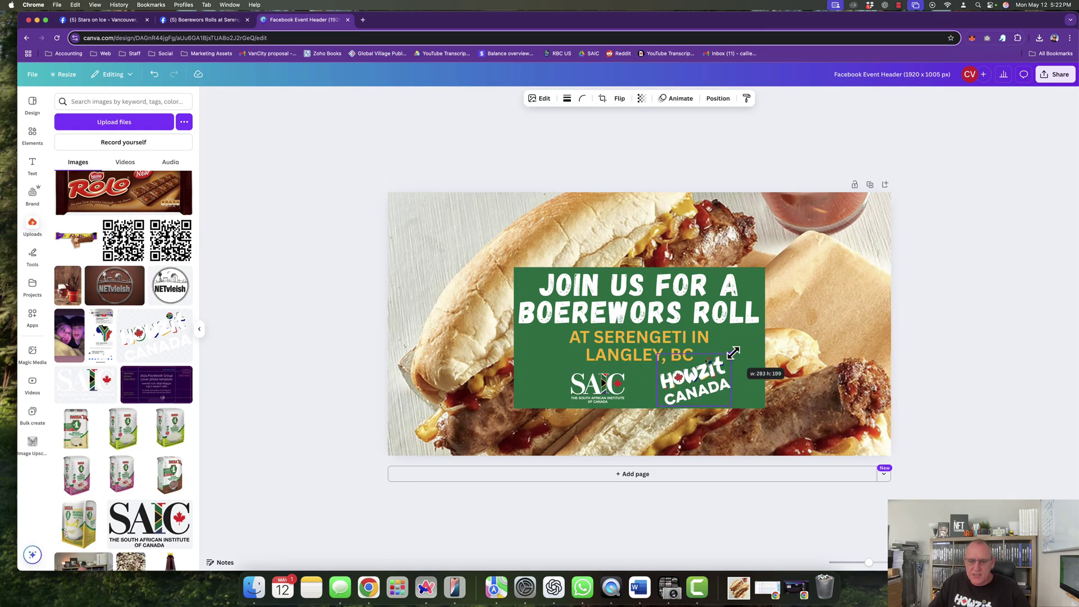
click(610, 394)
drag(627, 370, 638, 363)
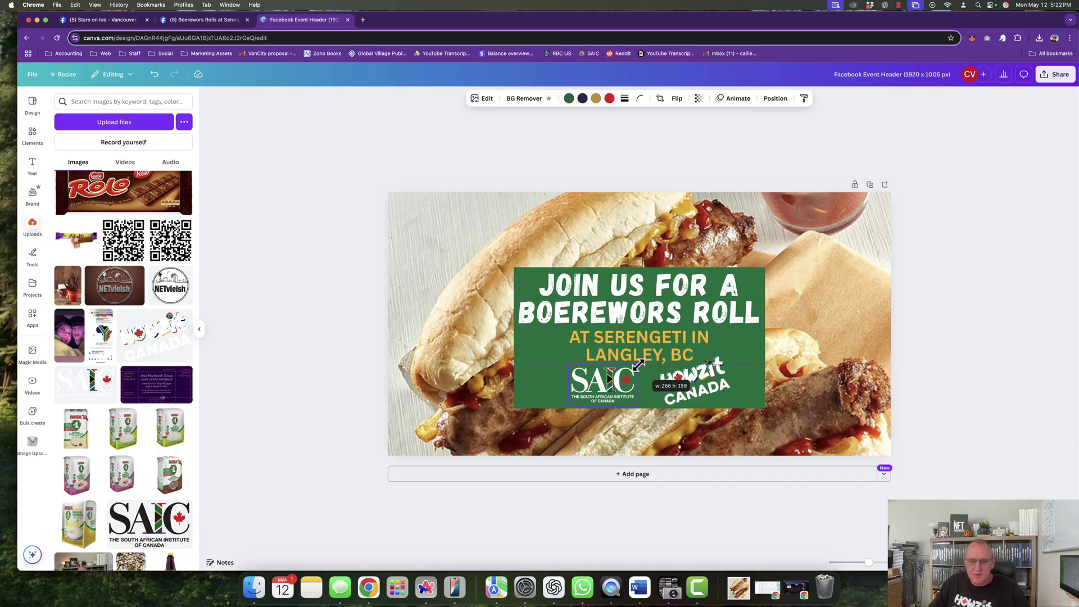
click(986, 318)
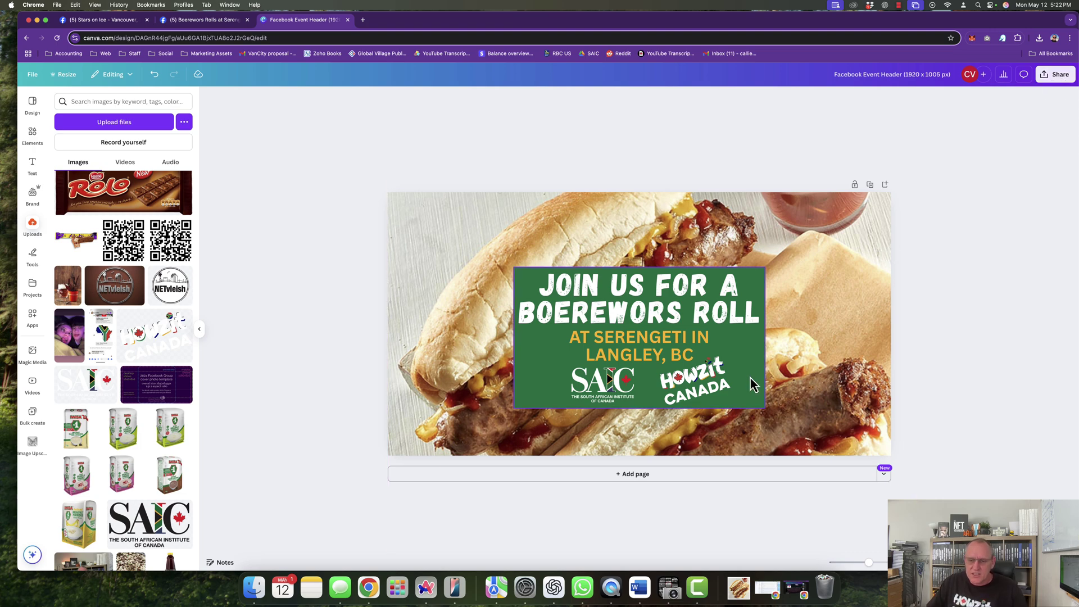
Step: Set the green text box's corner rounding to 40
click(755, 396)
click(476, 98)
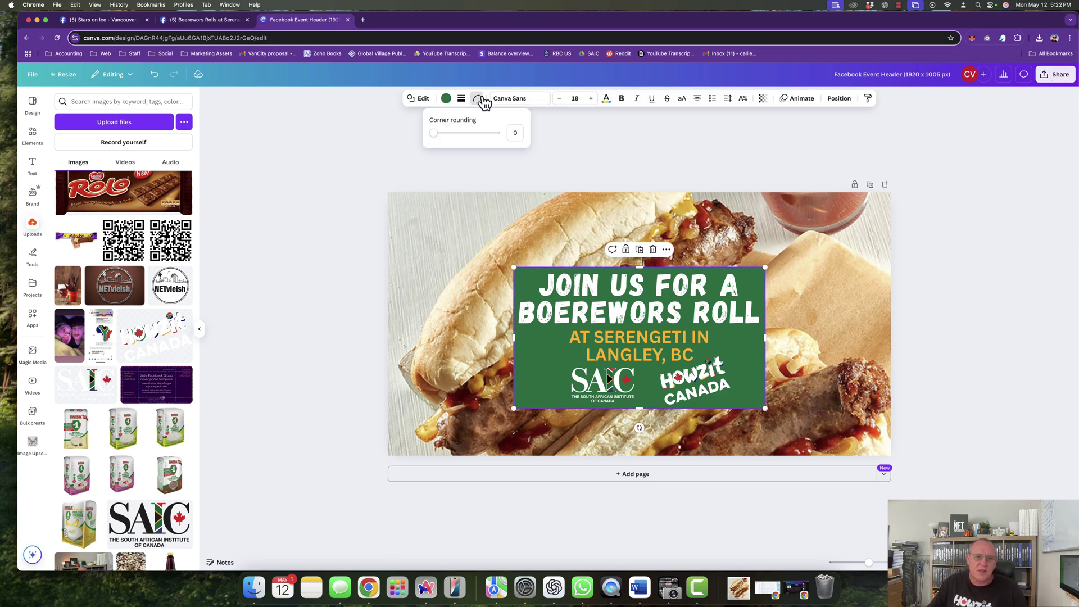
drag(438, 138, 459, 135)
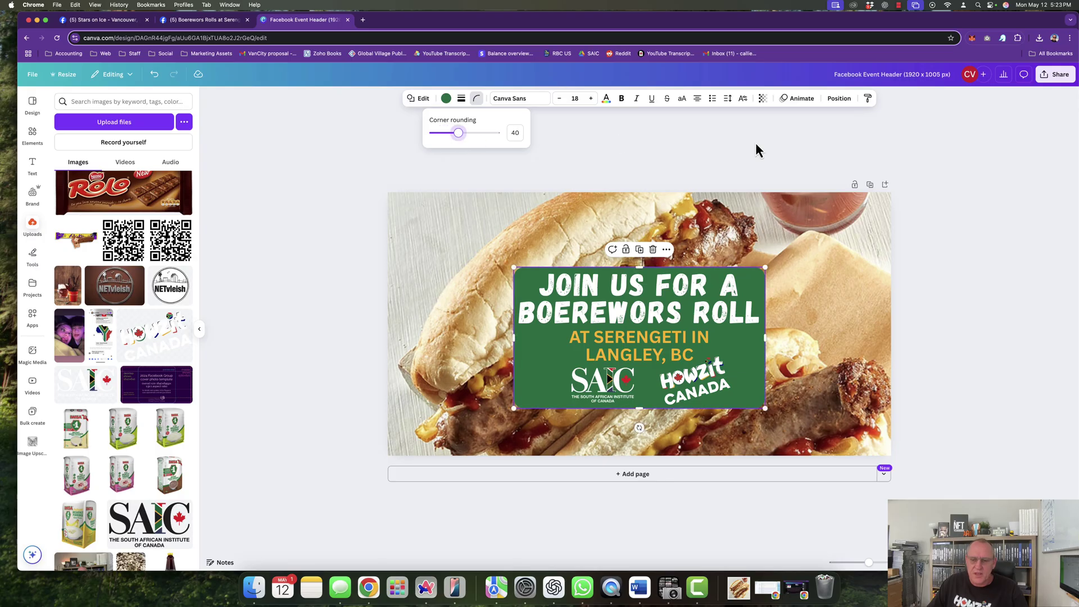
click(959, 232)
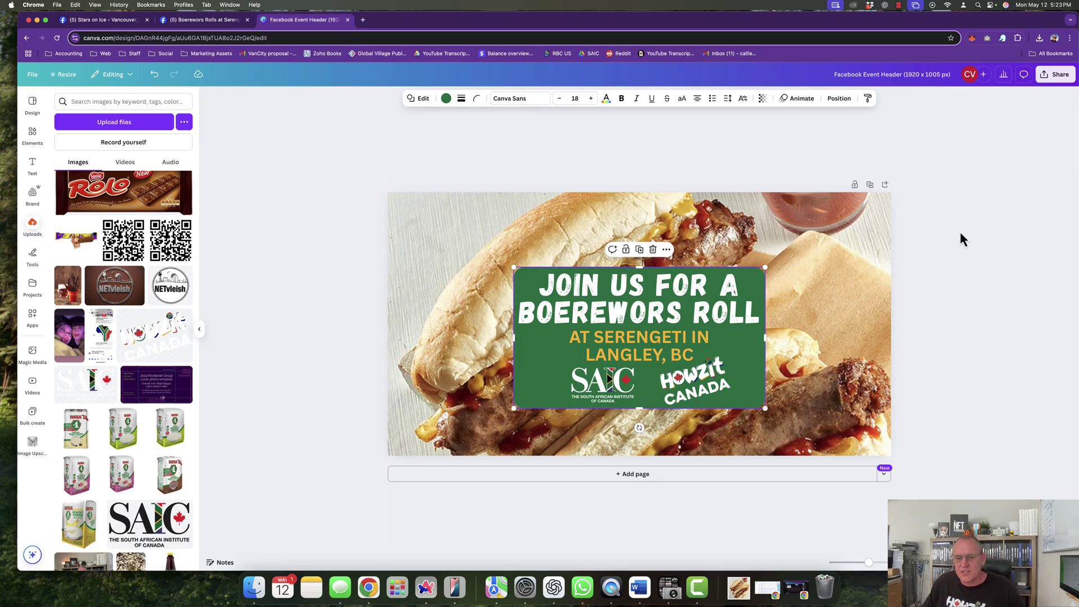
click(960, 231)
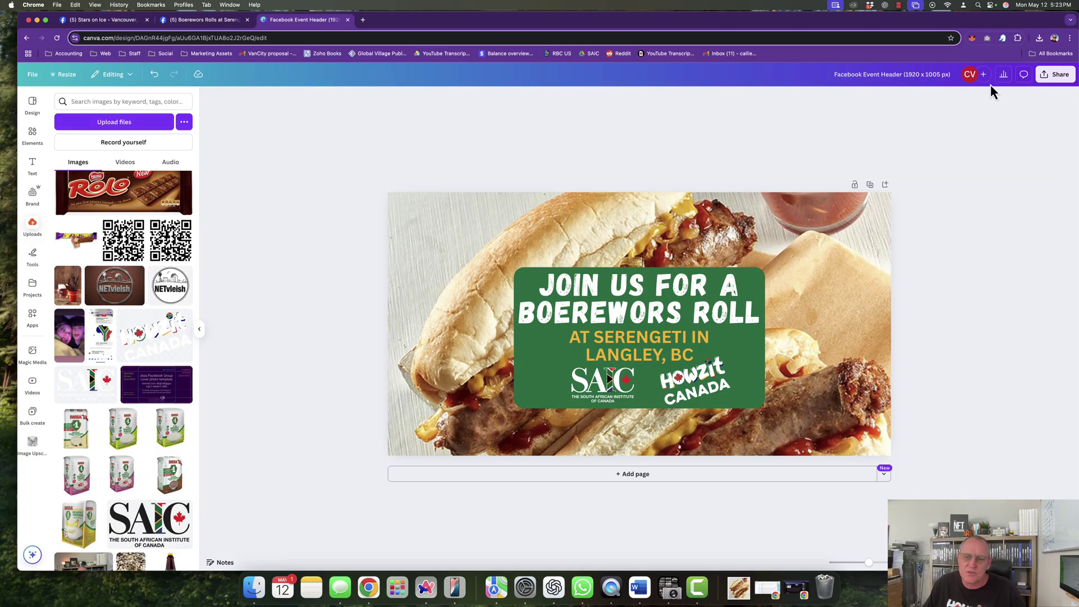
Step: Download the event header as a PNG via Share > Download
click(1056, 74)
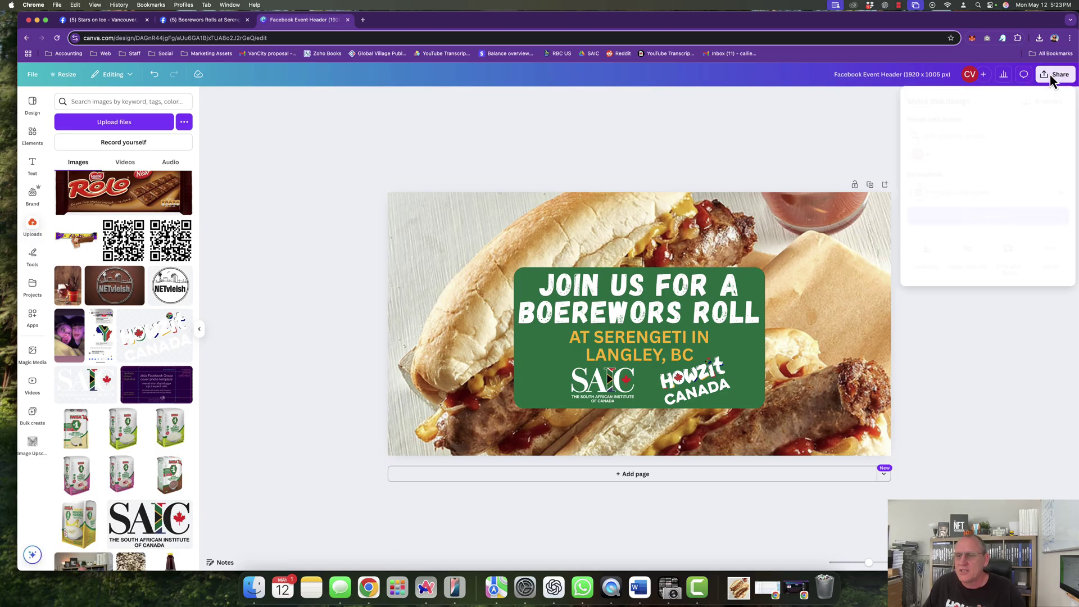
click(925, 249)
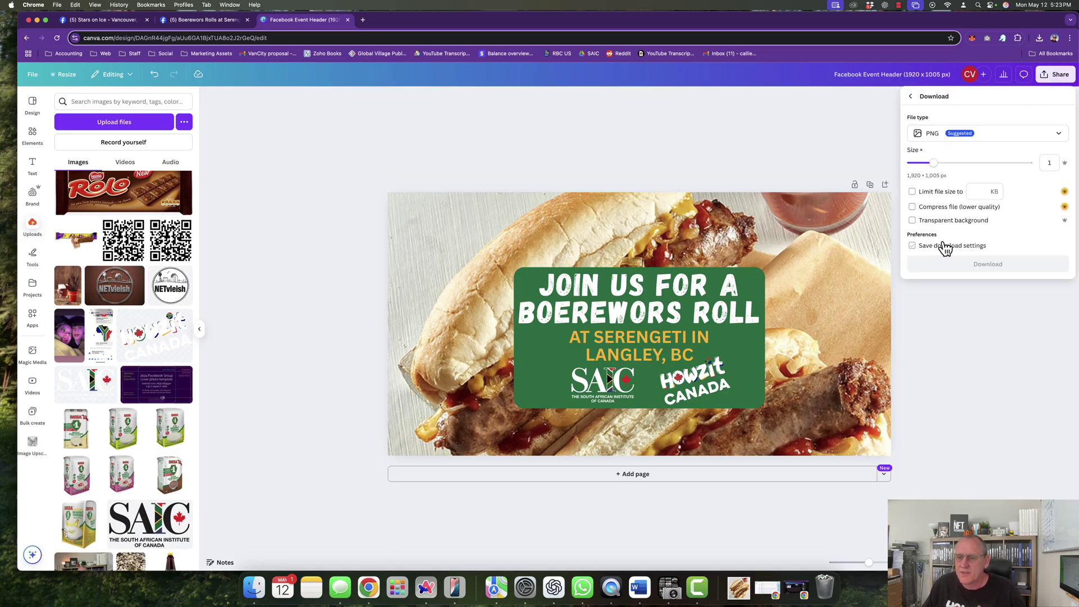
click(976, 264)
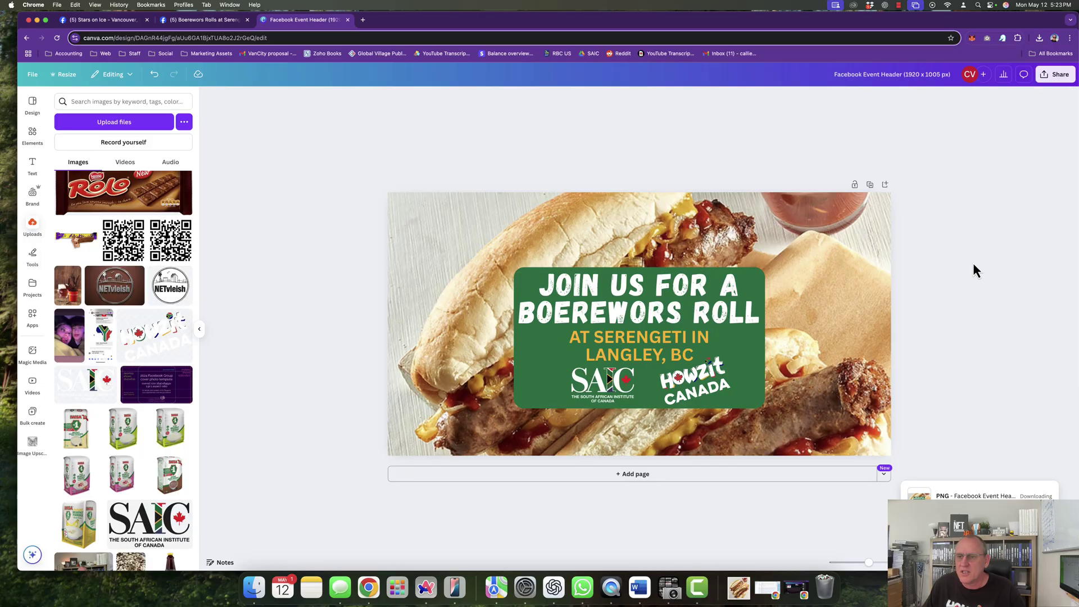
click(189, 22)
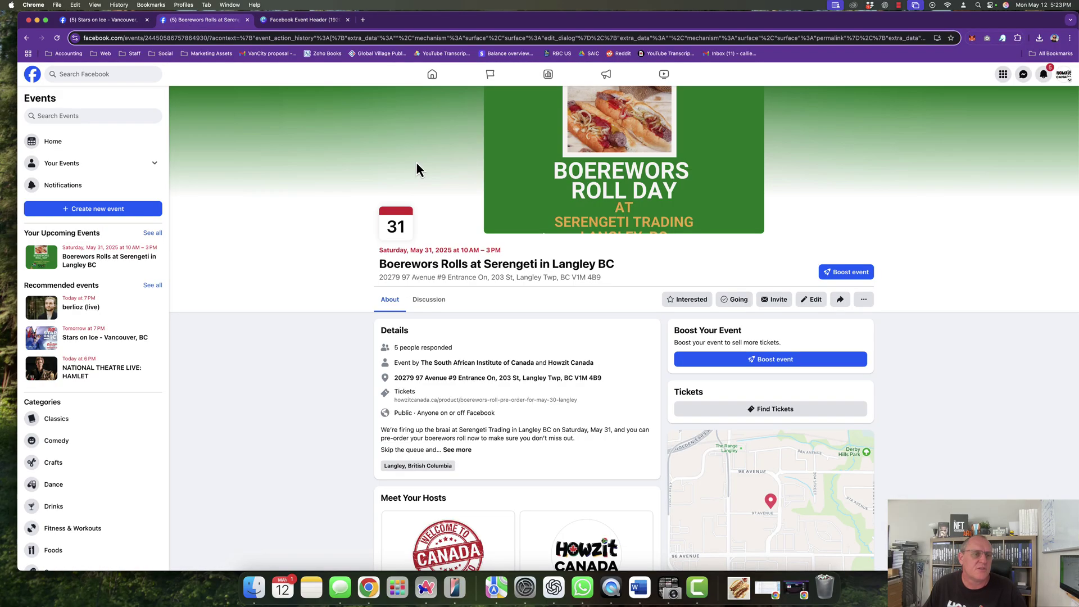
Step: Upload the newest Facebook Event Header image as the event's cover photo and save
click(804, 303)
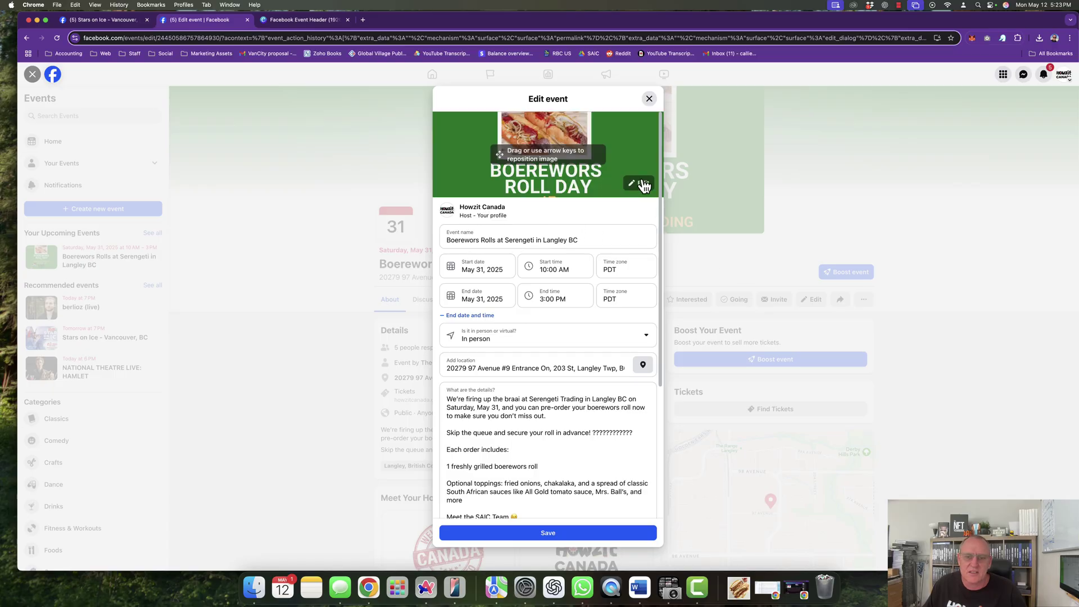
click(645, 185)
click(612, 208)
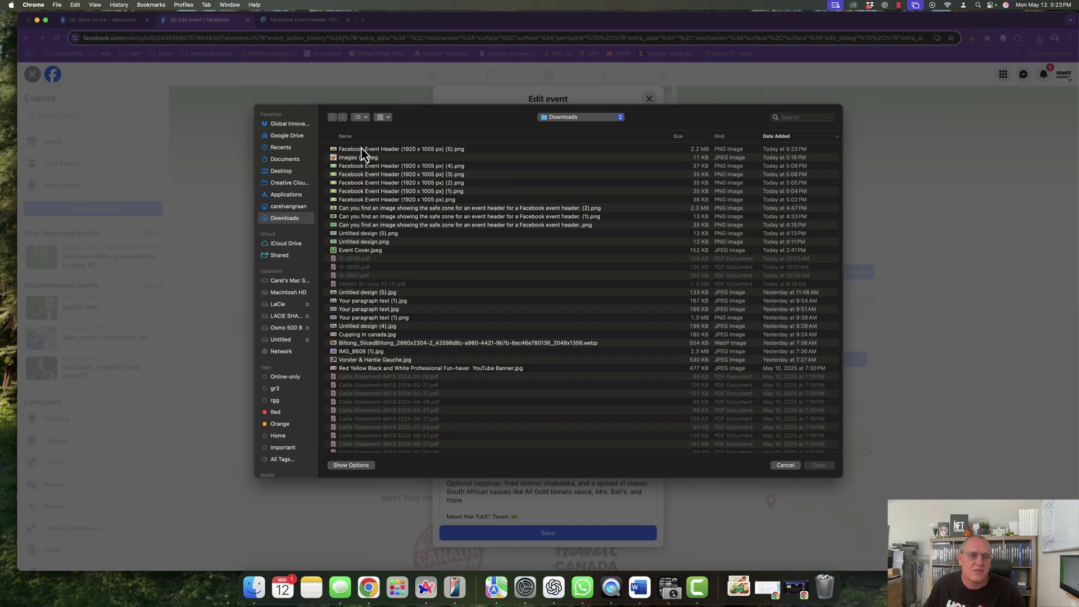
click(362, 148)
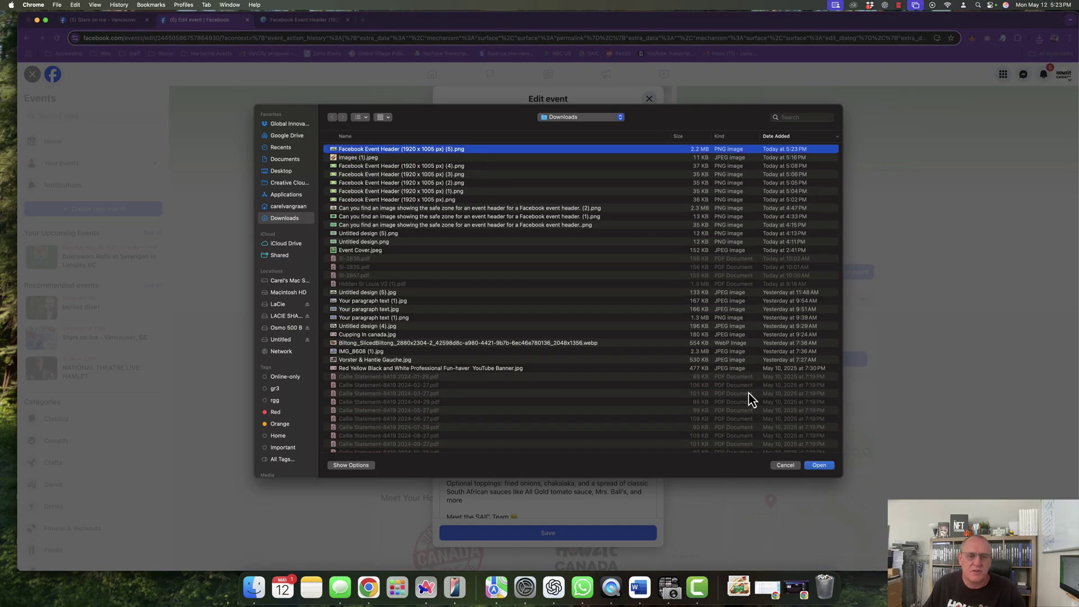
click(818, 465)
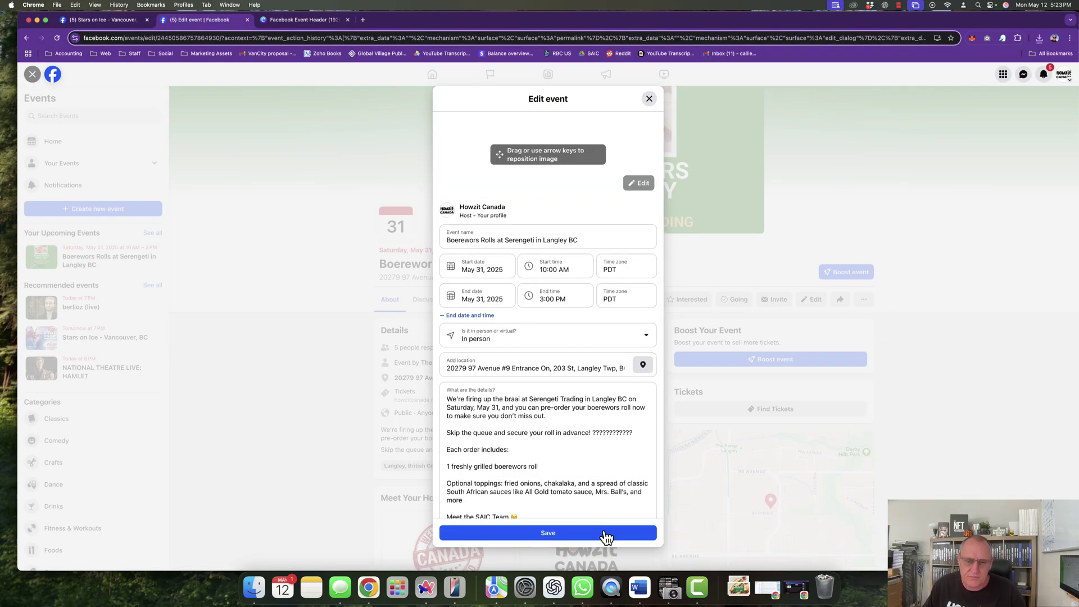
click(584, 535)
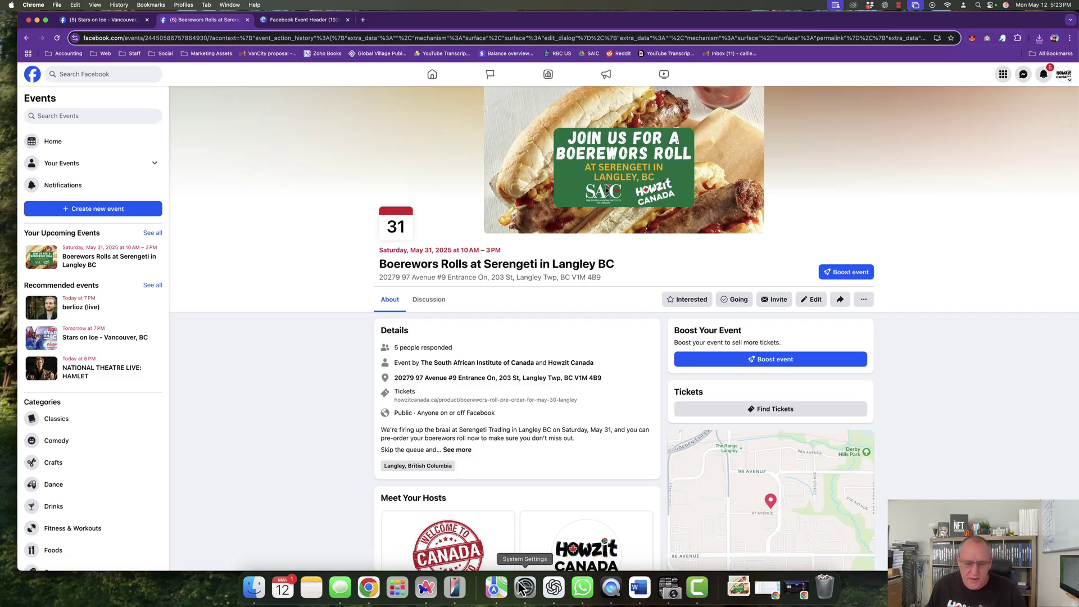
Step: Open iPhone Mirroring and dismiss the share sheet to see the event on the phone
click(454, 587)
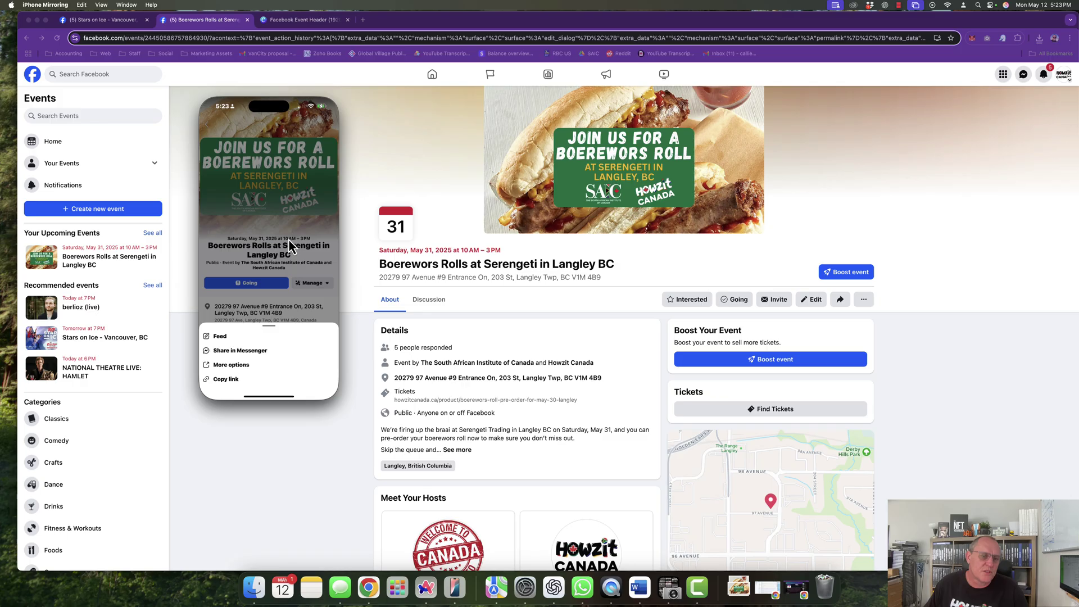
click(285, 312)
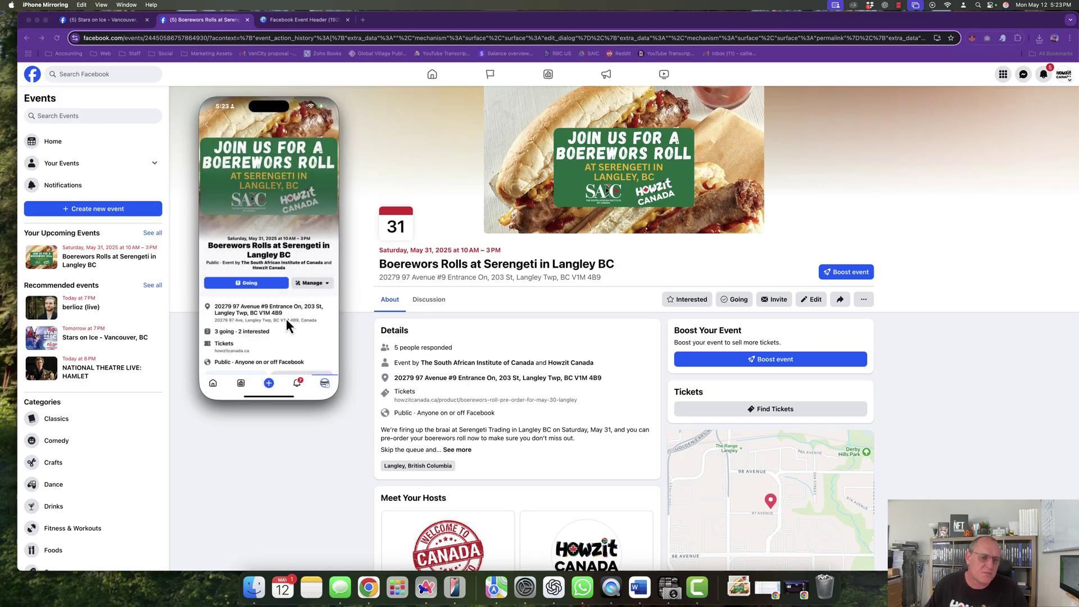